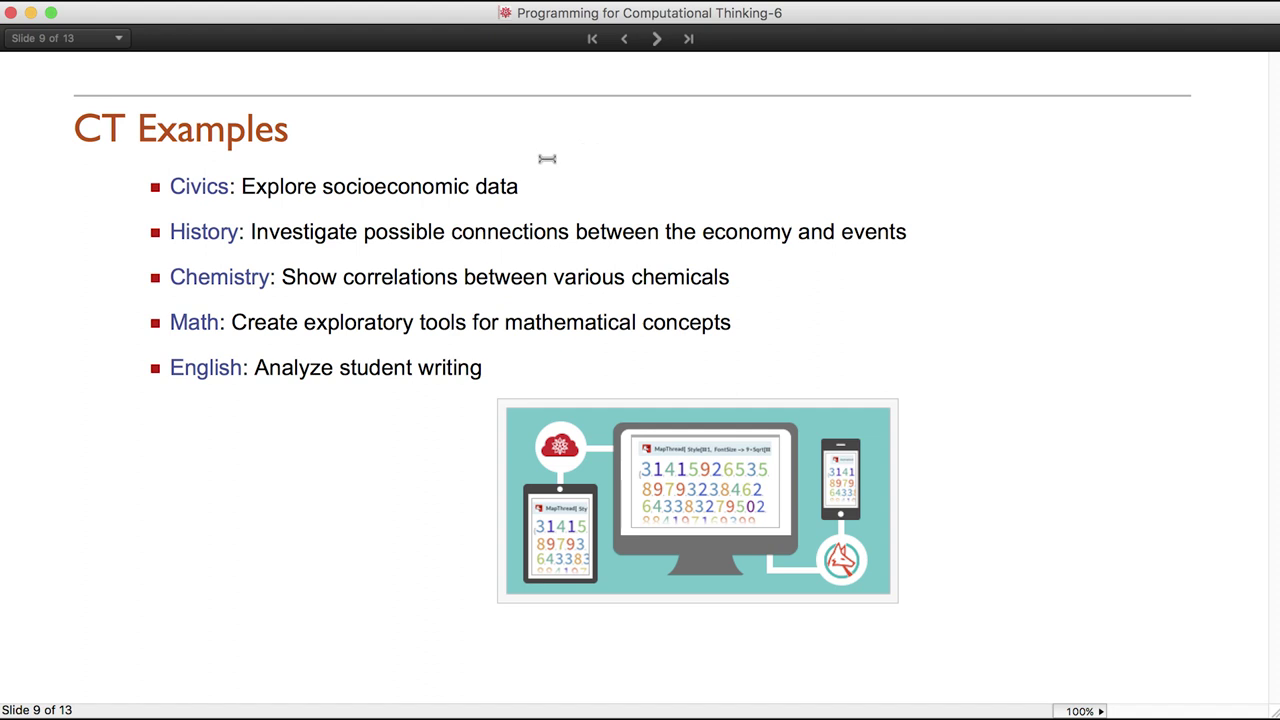
Open the blog post linked from the Civics example and look through its Atlanta population and population density maps.
click(194, 186)
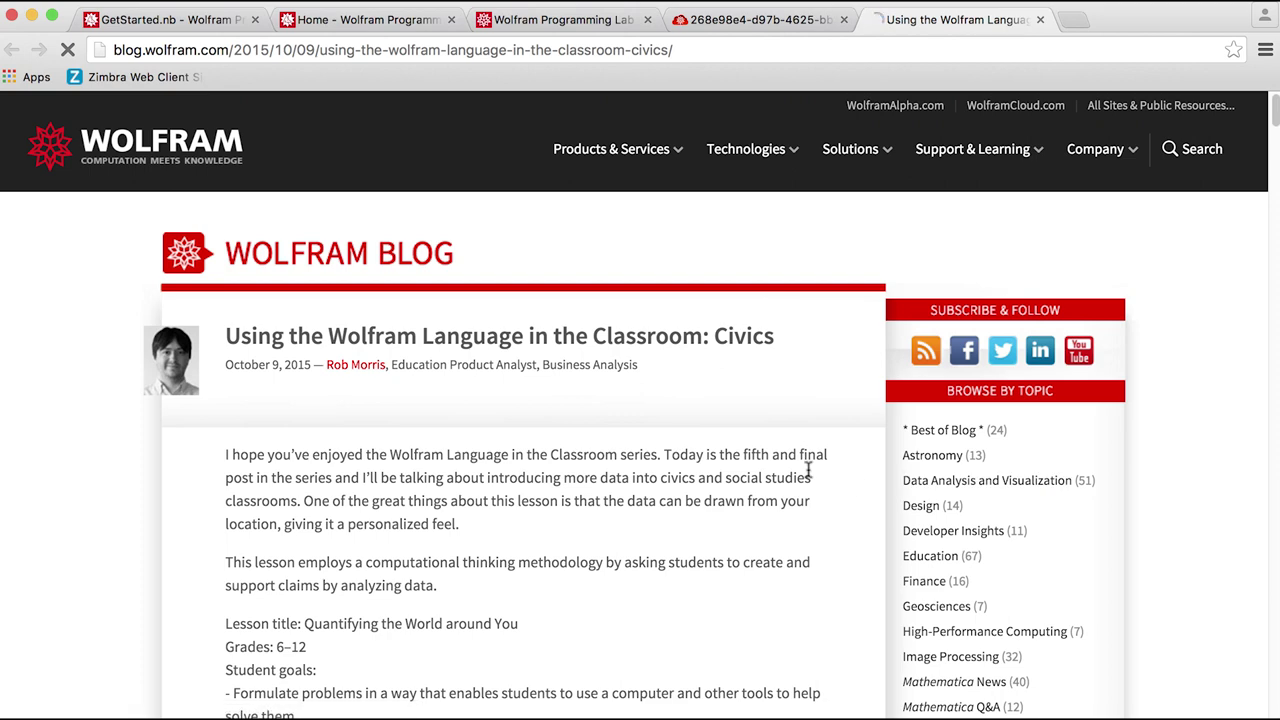
scroll(808, 470, down, 1)
scroll(234, 617, down, 10)
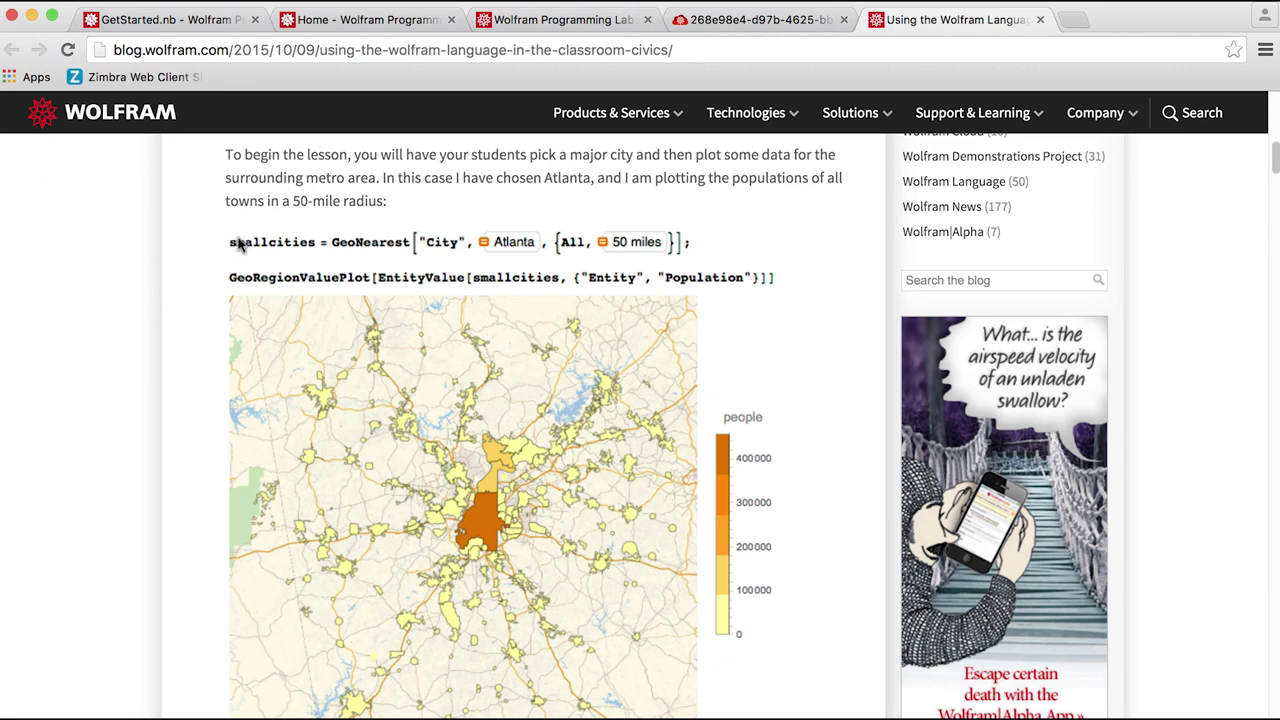
drag(1274, 160, 1276, 209)
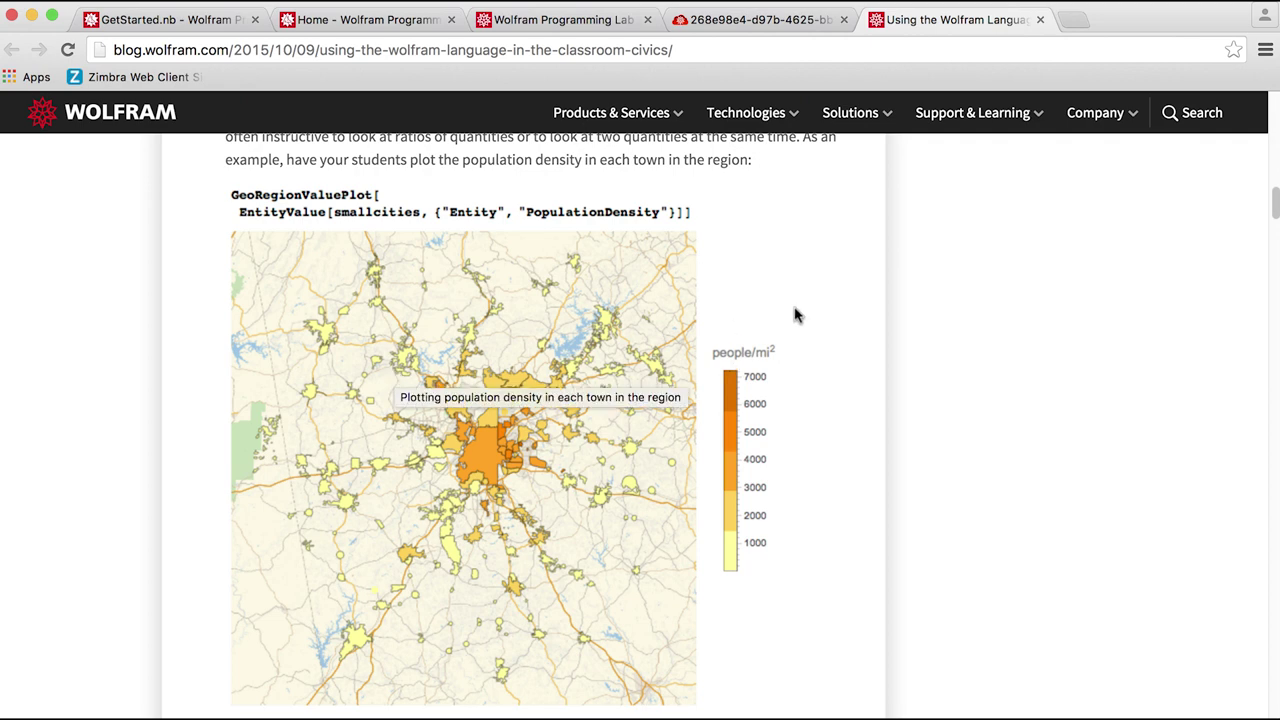
Switch back to the Programming for Computational Thinking-6 slideshow and advance to slide 10.
key(super+Tab)
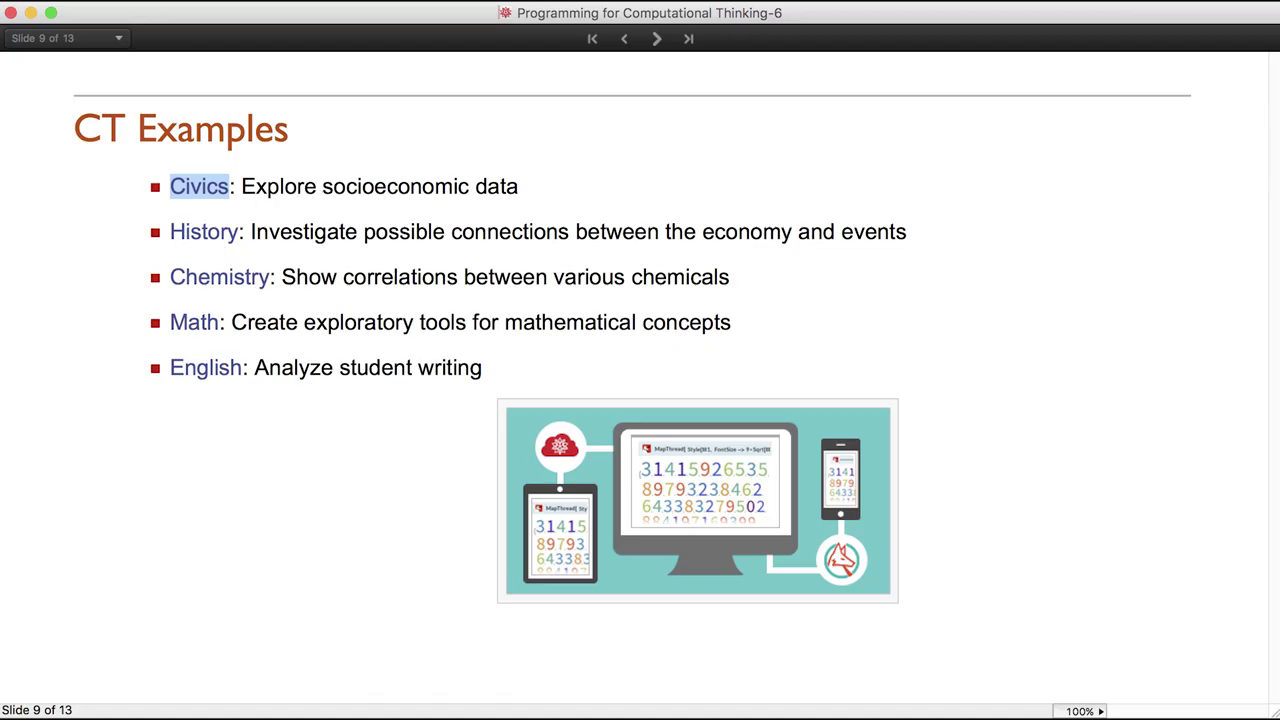
click(280, 231)
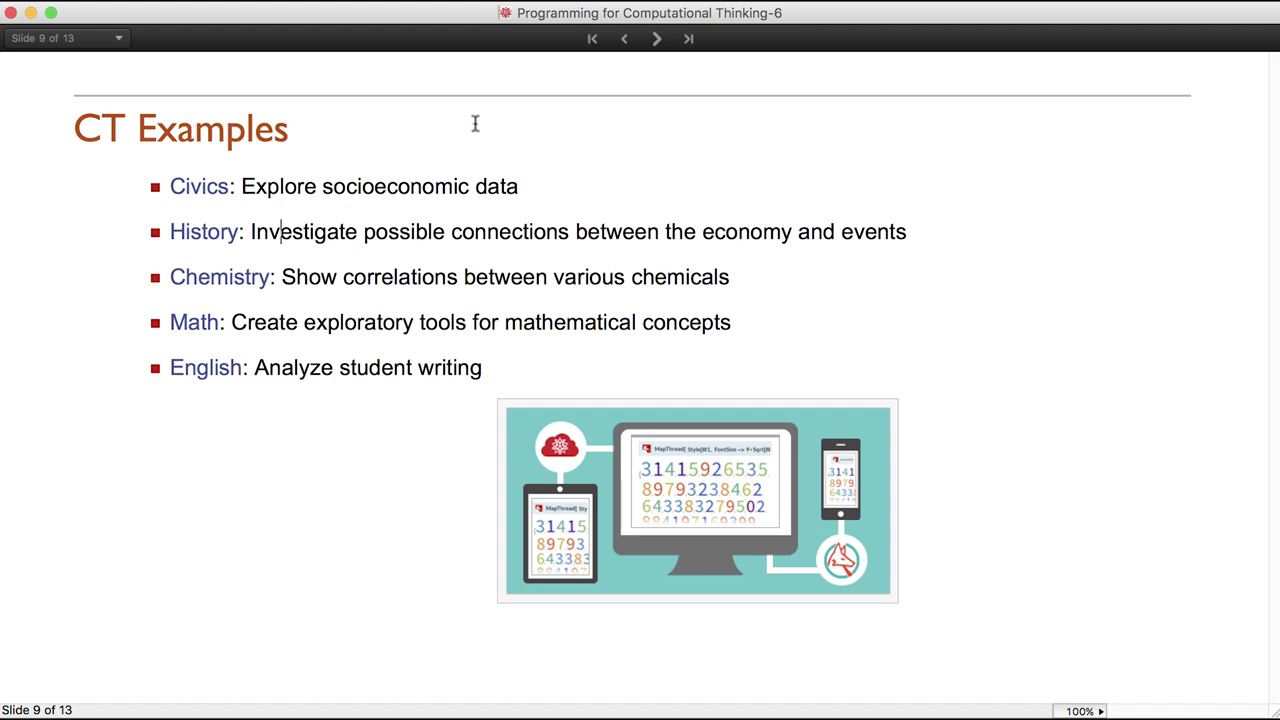
click(657, 40)
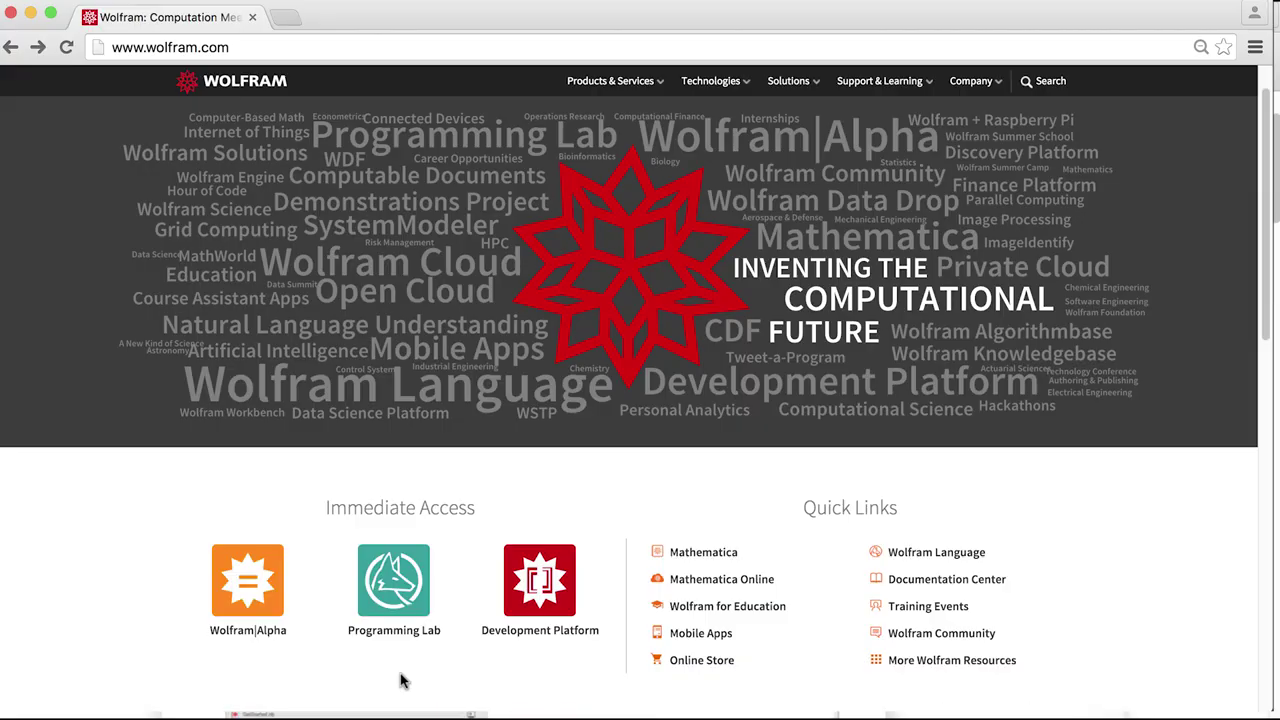
Open Programming Lab from the Wolfram home page and review its information about free Open Cloud access.
click(398, 590)
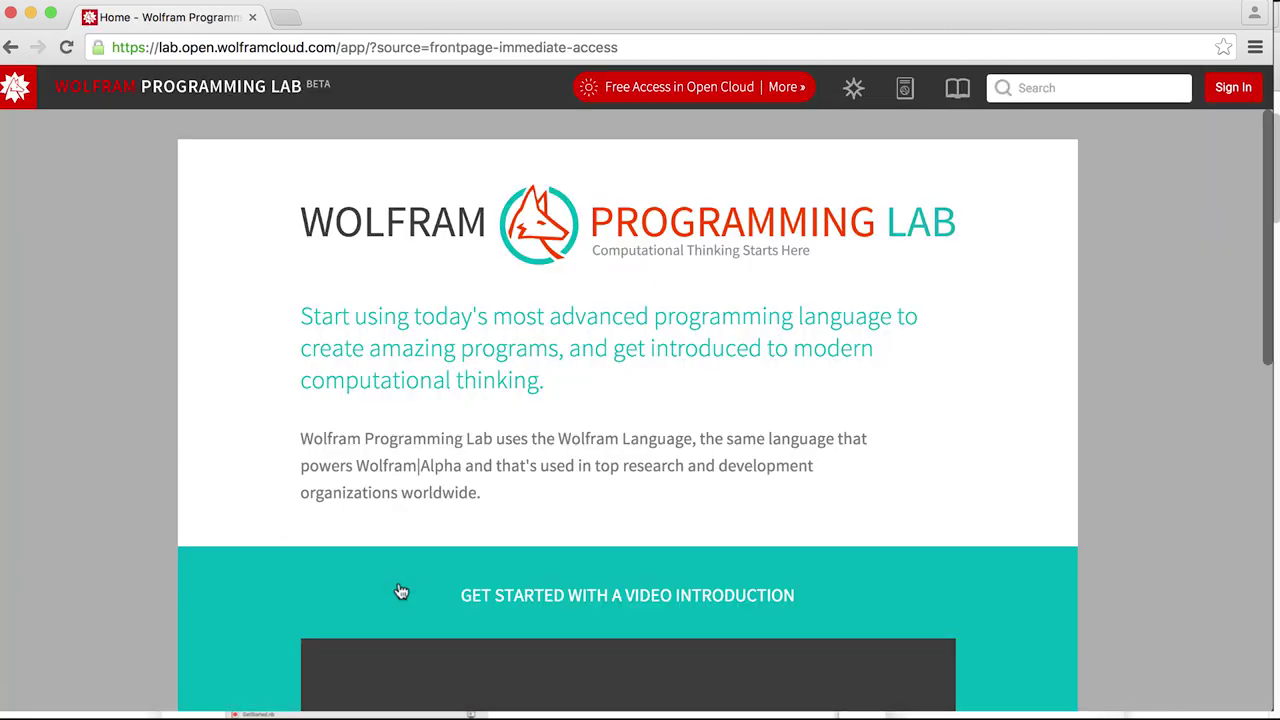
click(786, 94)
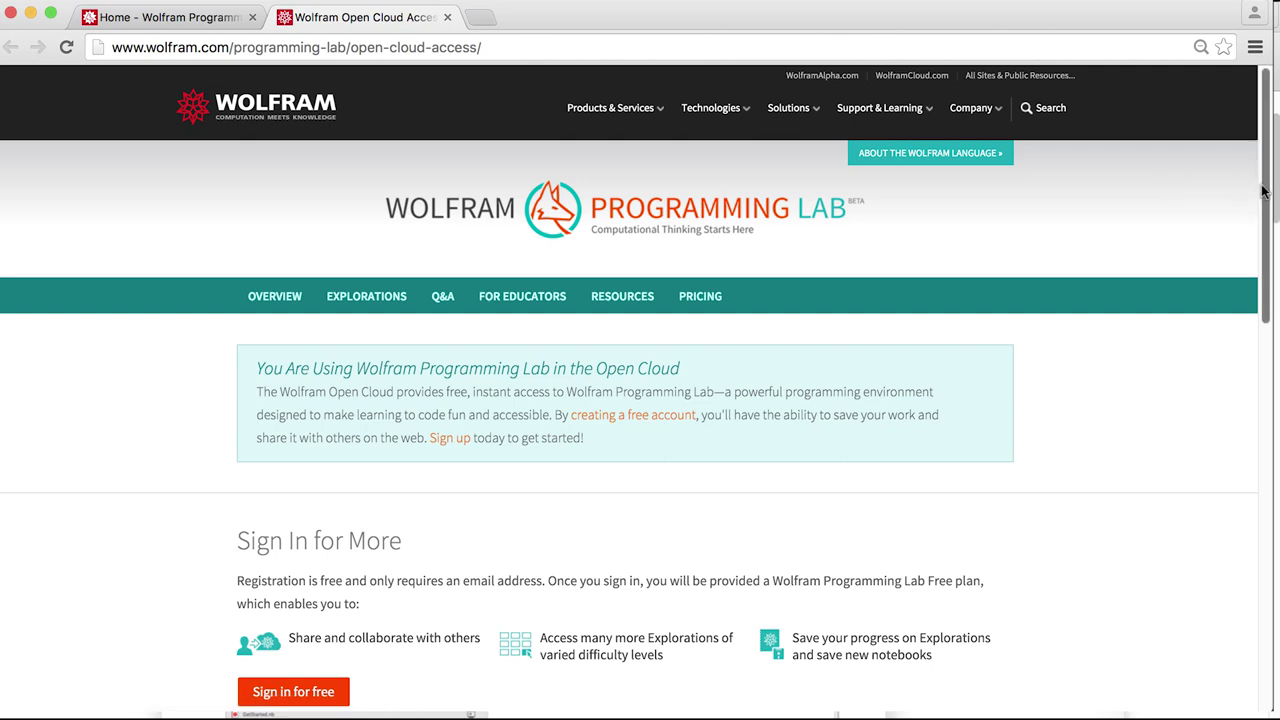
drag(1262, 191, 1262, 456)
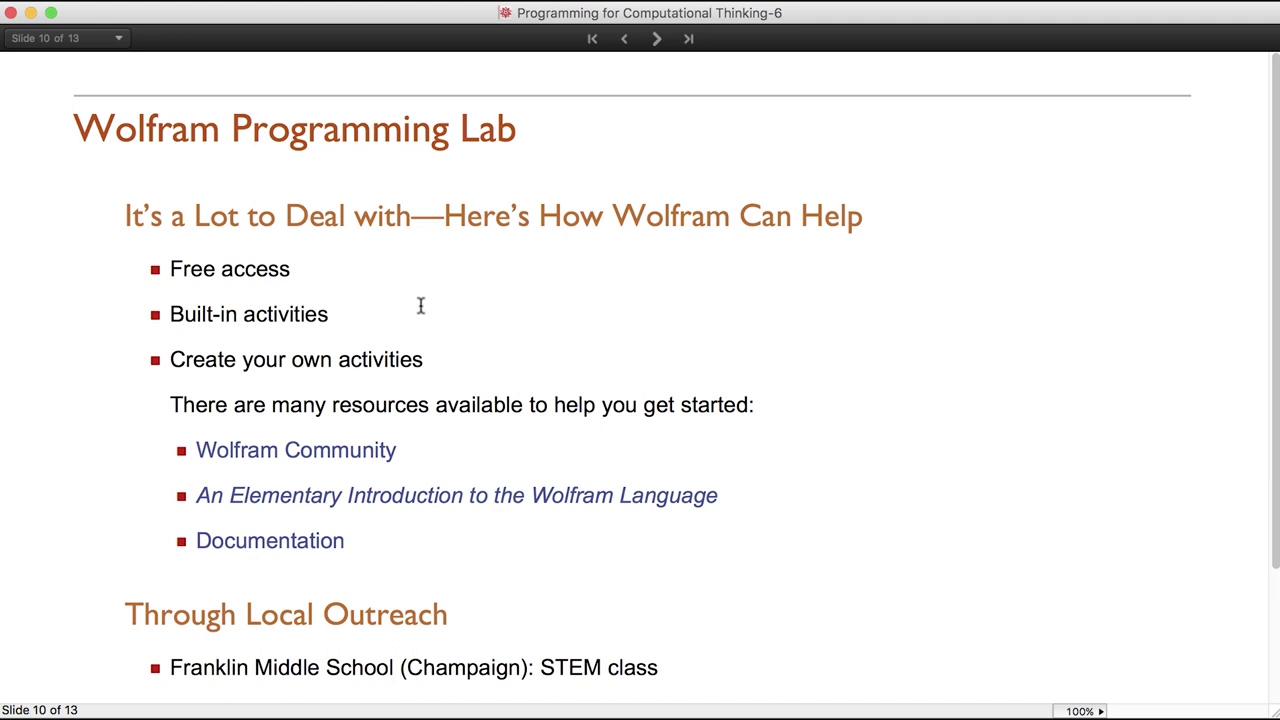
Open the Wolfram Community site linked from the slide, browse its discussions and groups, and return to the slideshow.
click(358, 452)
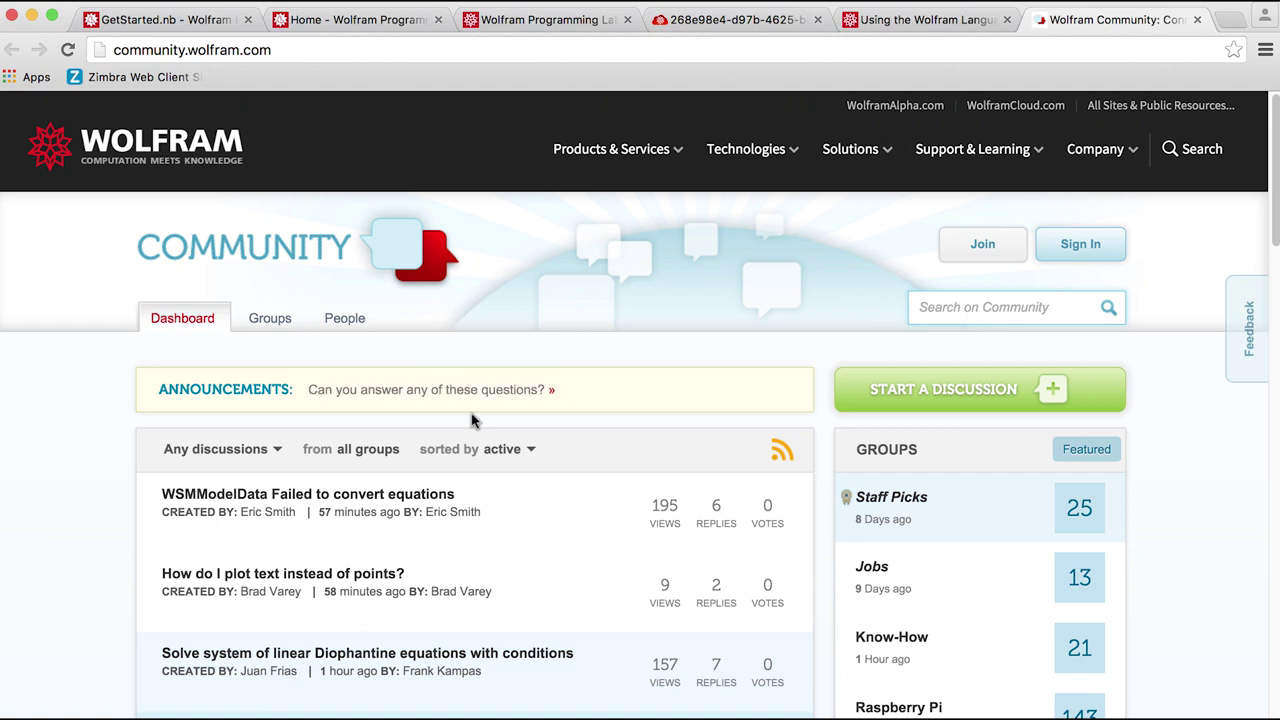
scroll(474, 420, down, 2)
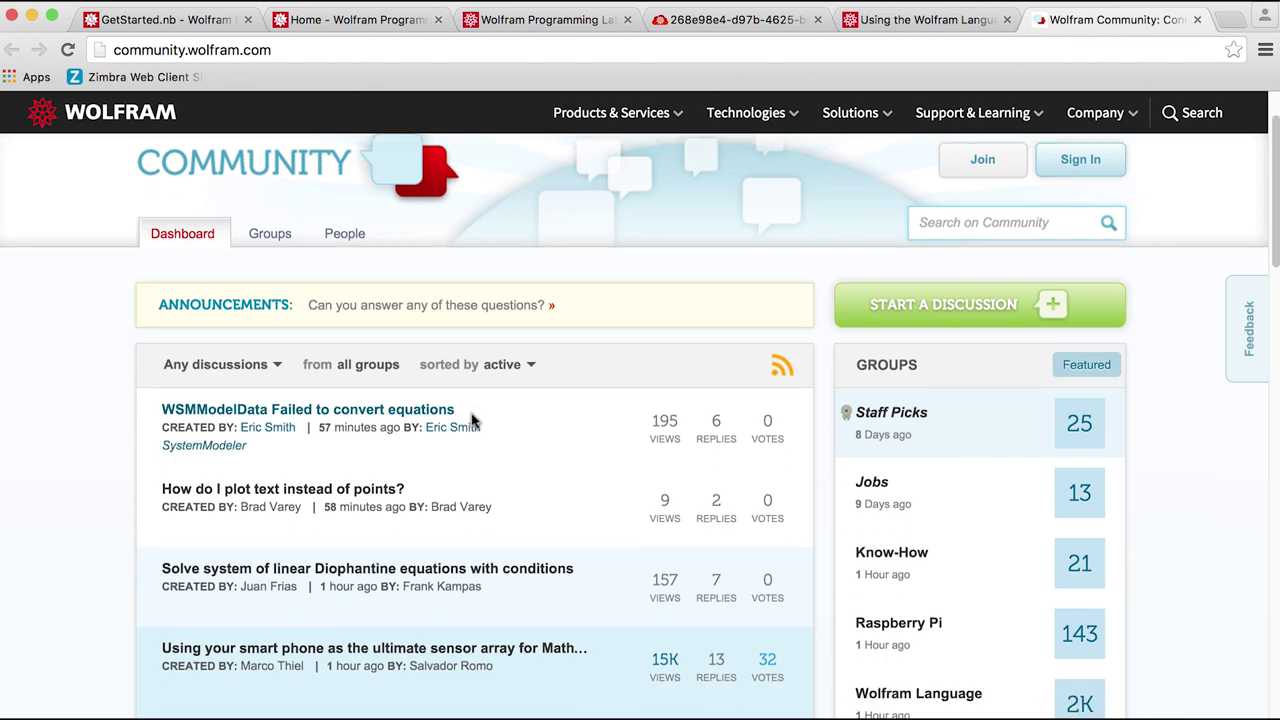
scroll(474, 420, down, 3)
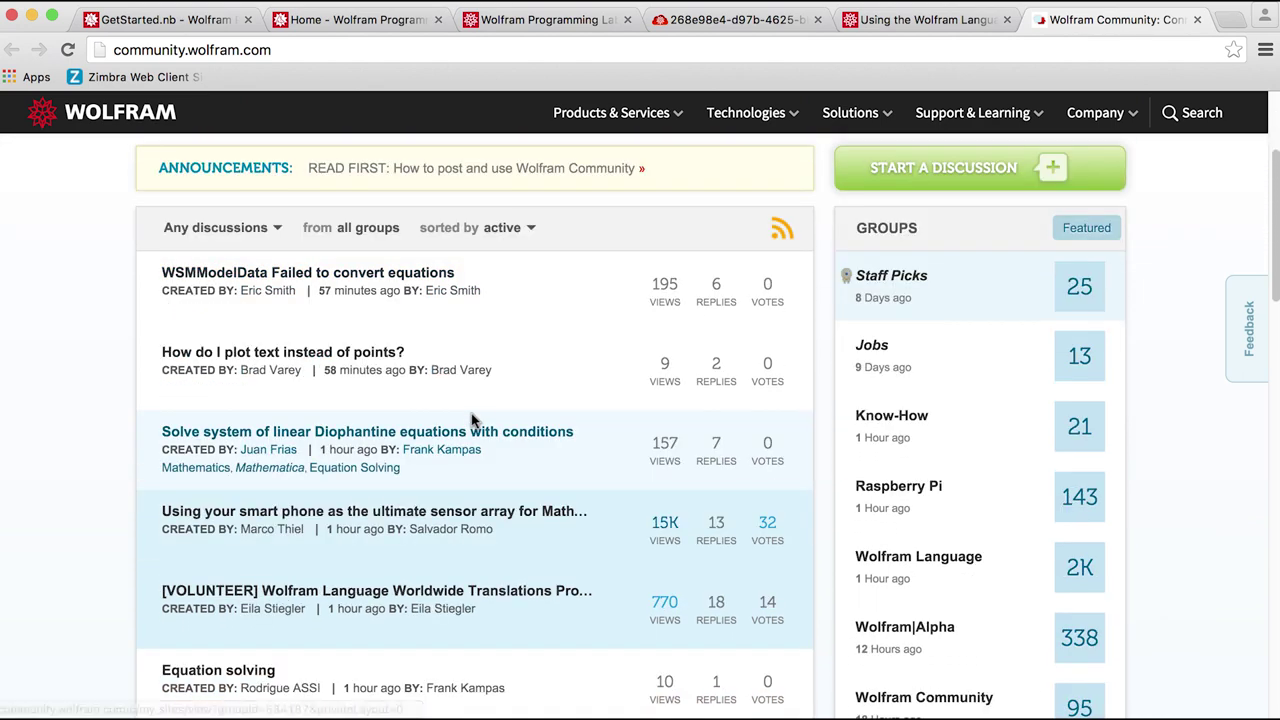
scroll(474, 420, down, 2)
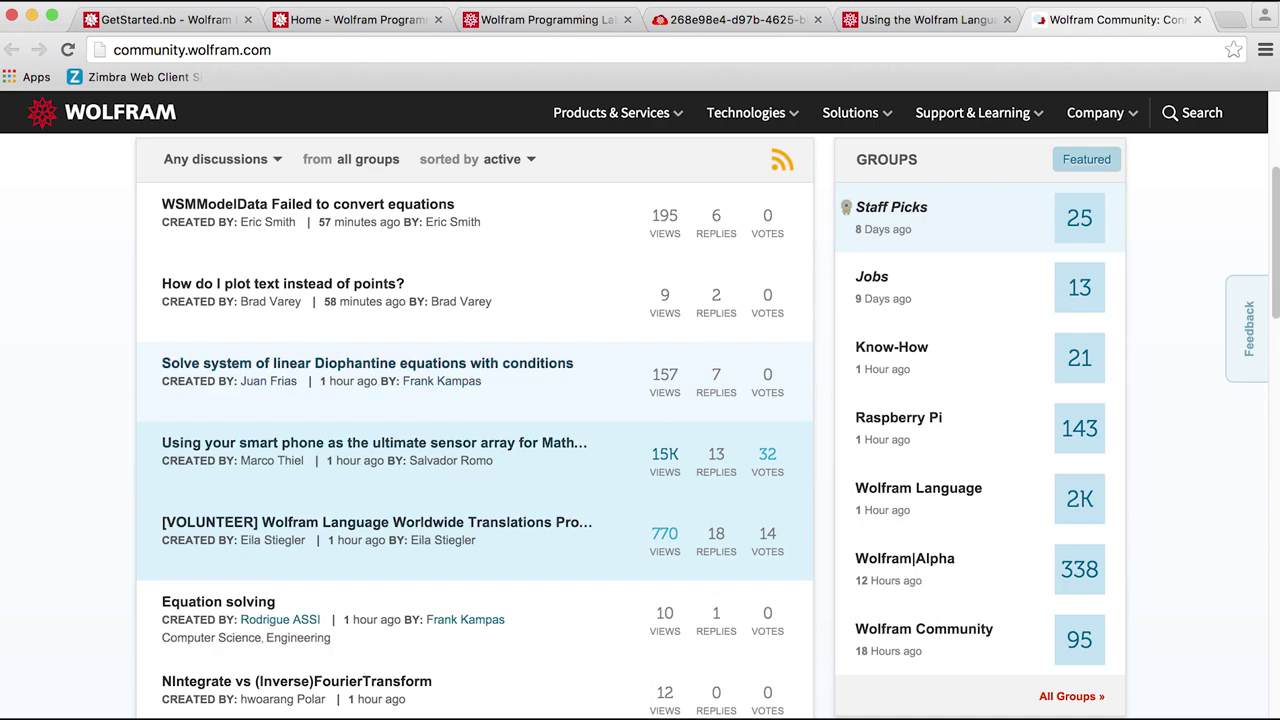
key(super+Tab)
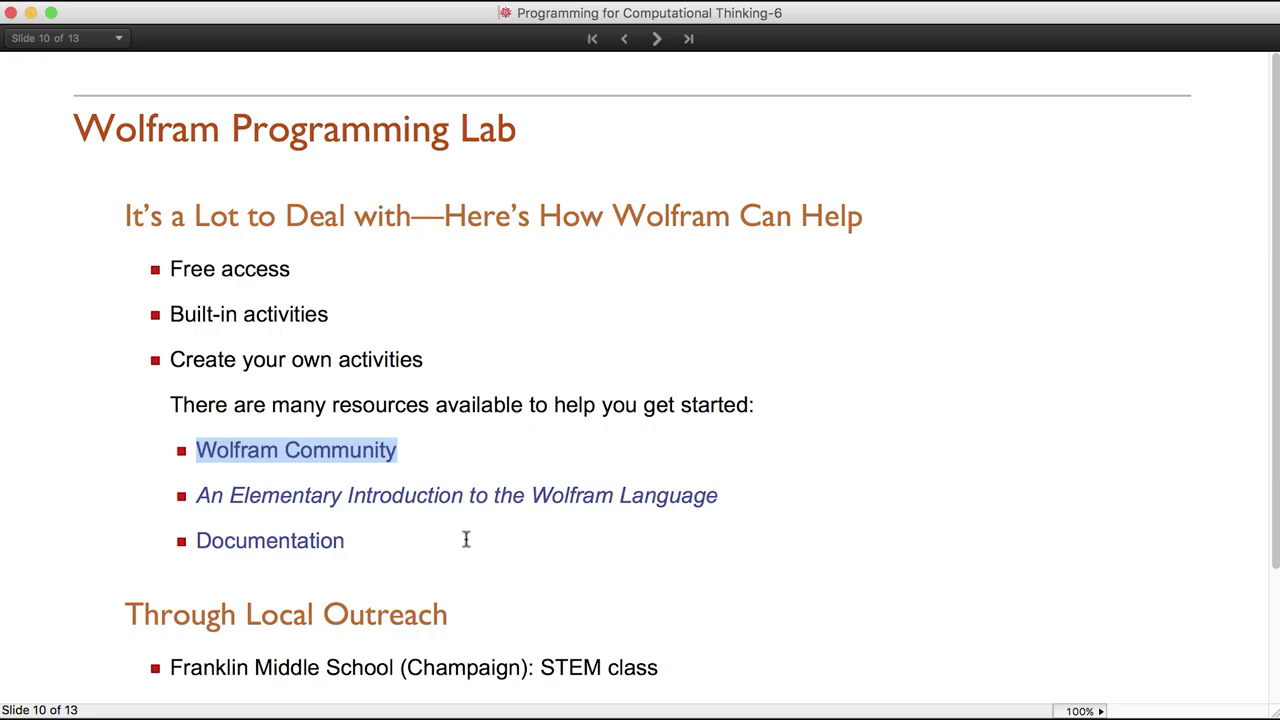
Open An Elementary Introduction to the Wolfram Language from the slide, go to chapter 3, First Look at Lists, and highlight its introductory paragraph.
click(224, 500)
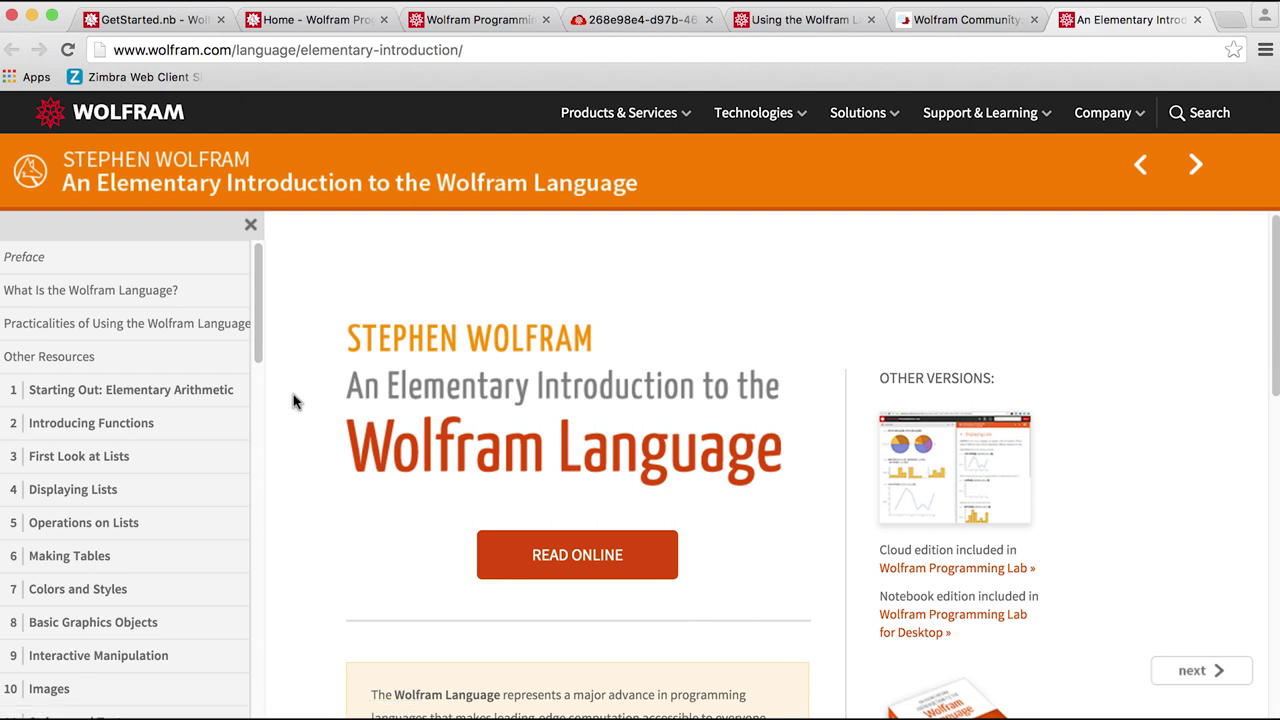
drag(257, 295, 257, 318)
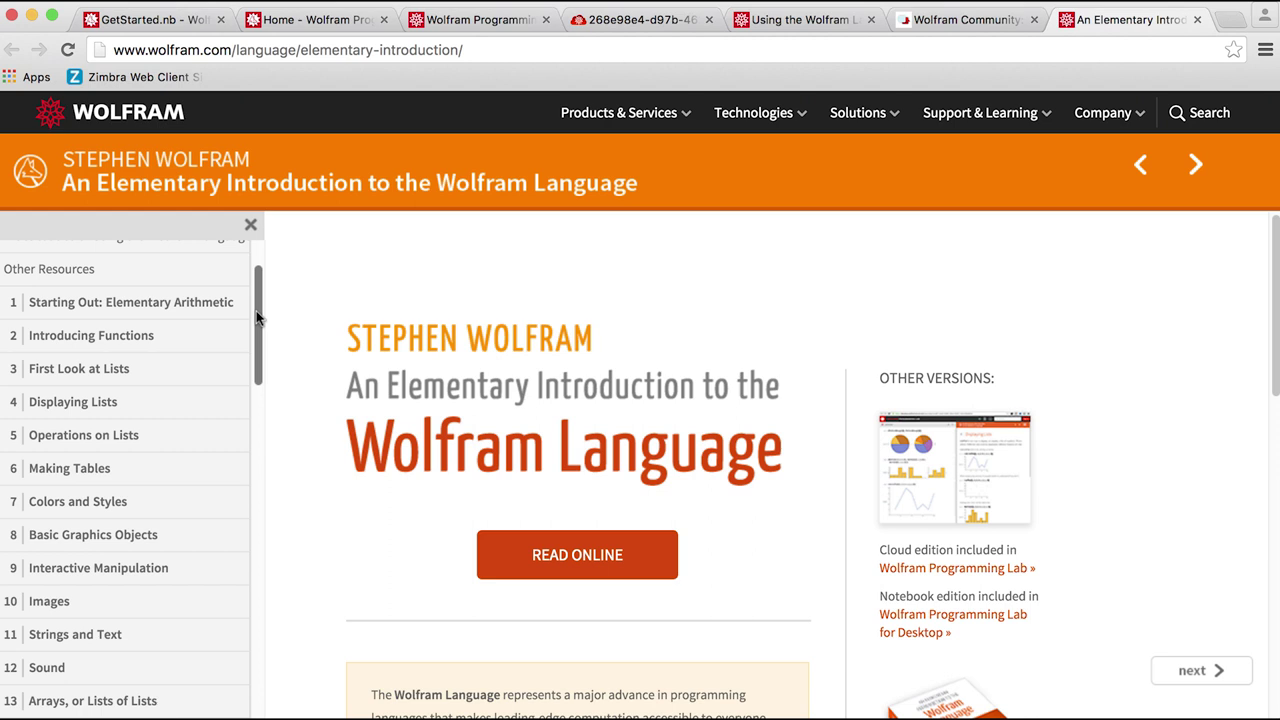
click(88, 368)
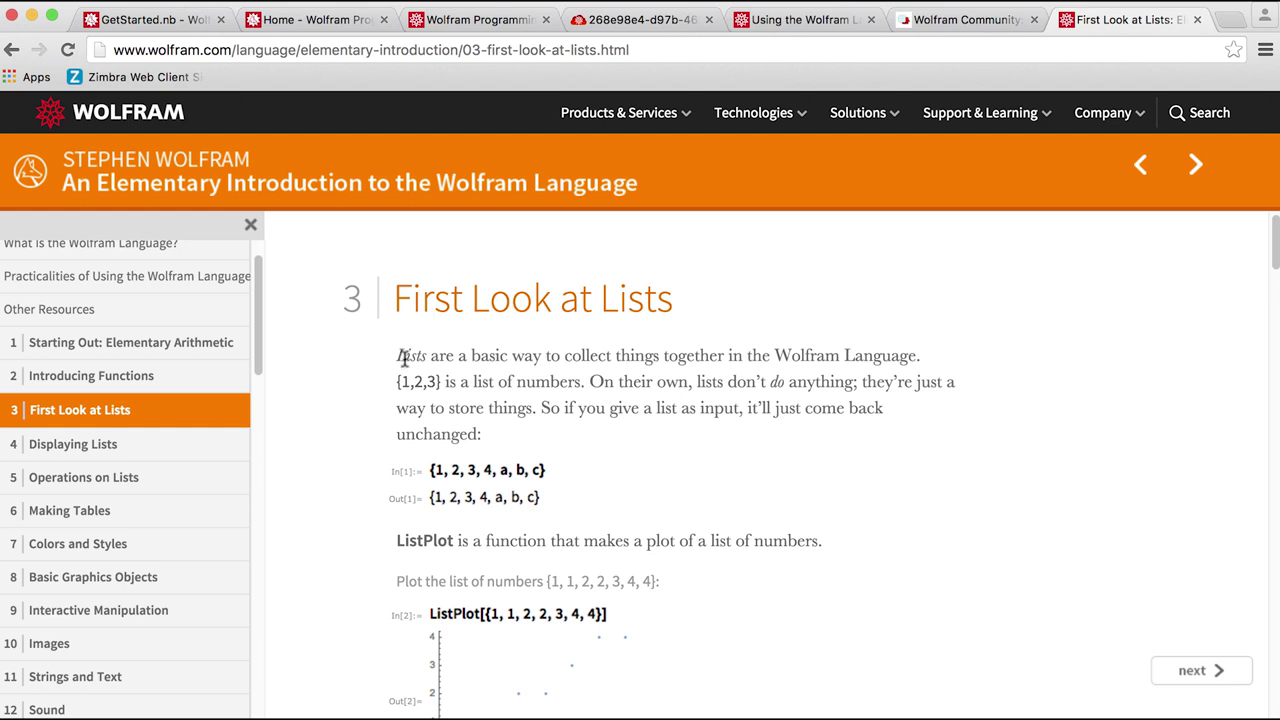
drag(400, 355, 869, 450)
scroll(869, 450, down, 1)
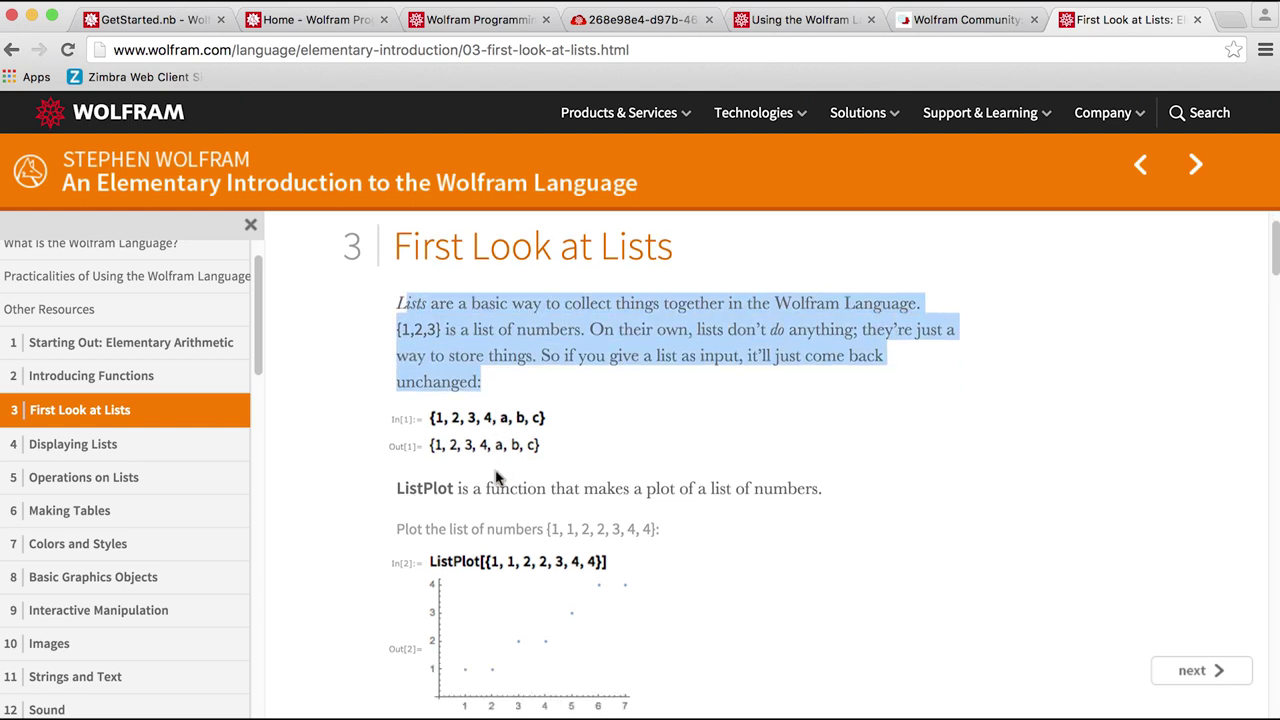
scroll(515, 512, down, 1)
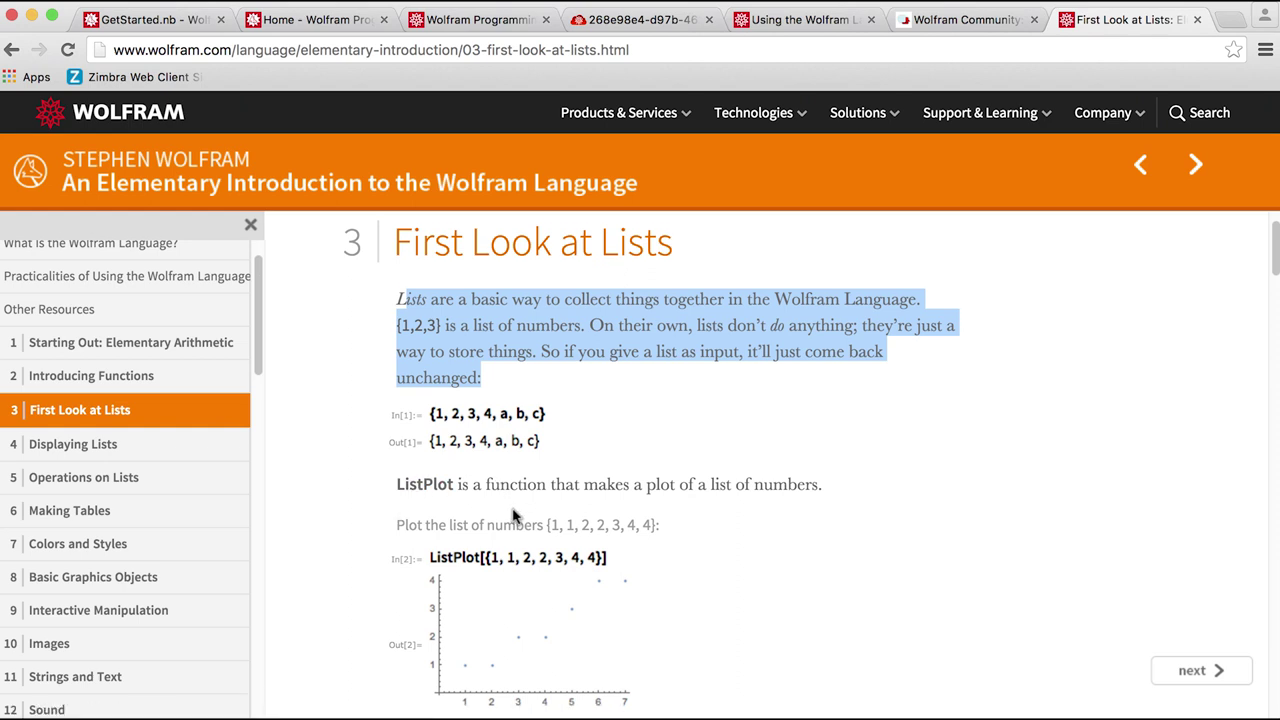
View the ListPlot reference page linked from the chapter, and return to First Look at Lists.
click(424, 484)
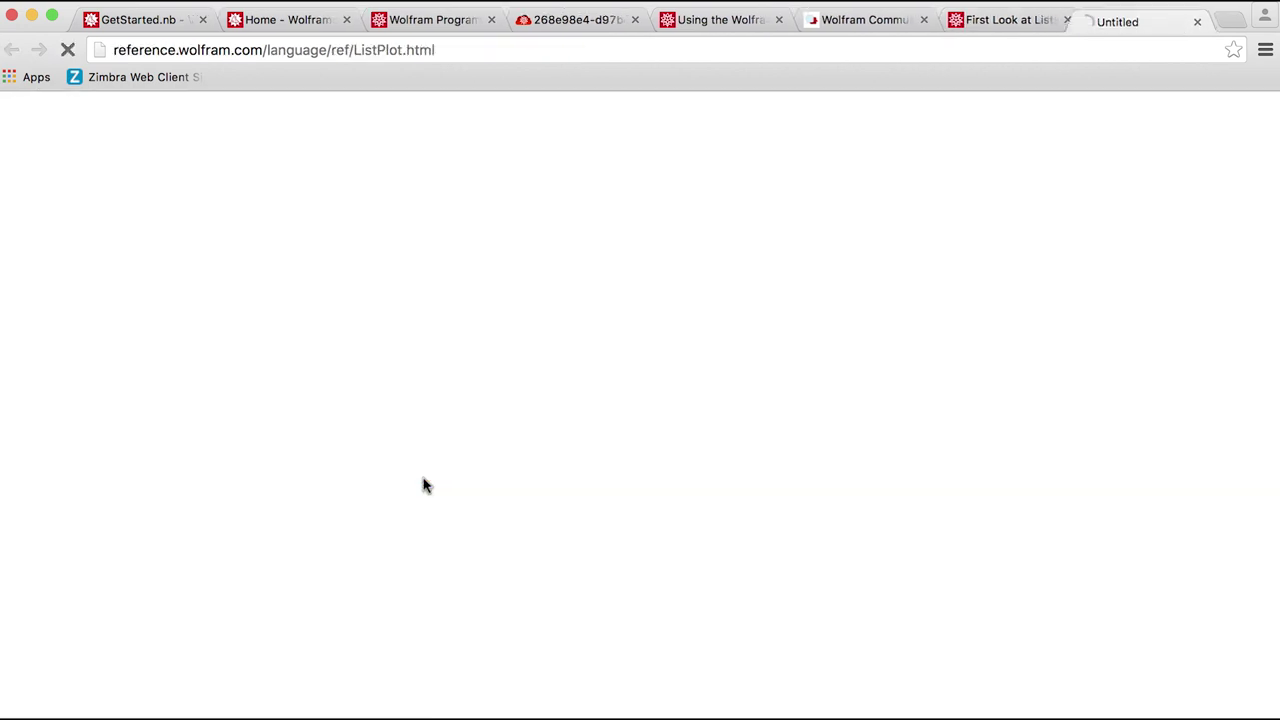
scroll(637, 517, down, 5)
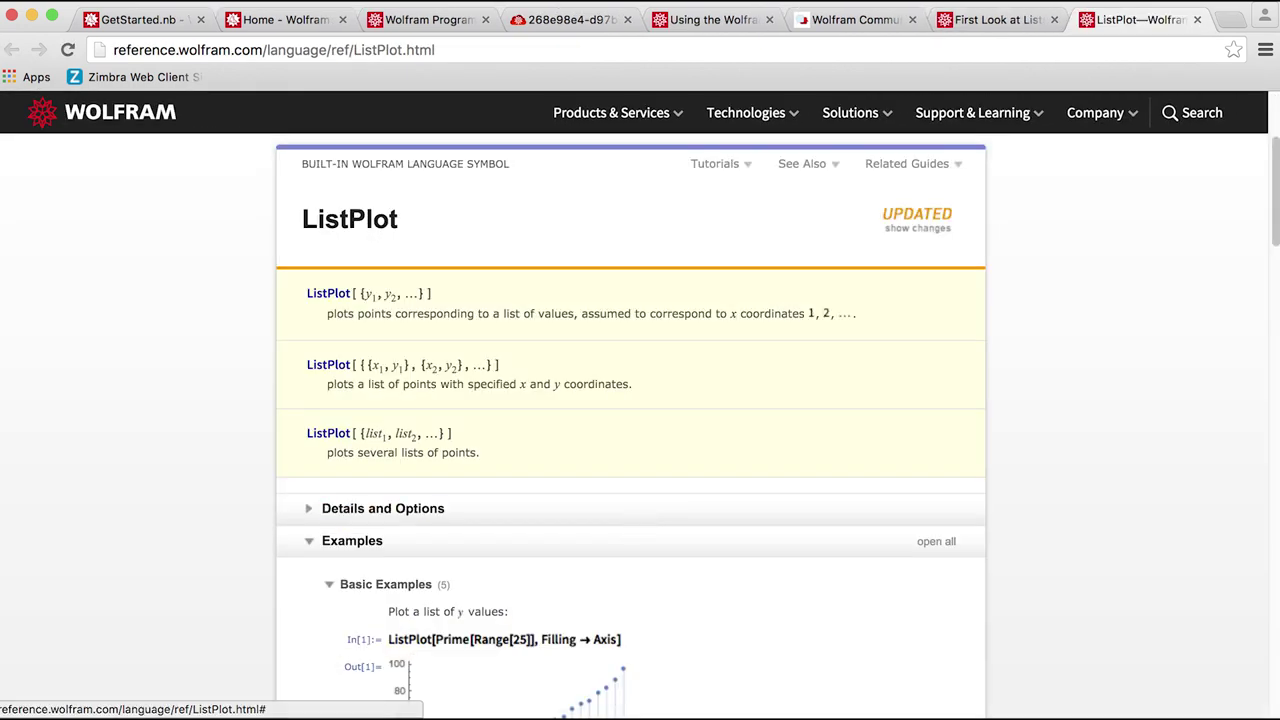
click(977, 24)
Examine the list examples, the Vocabulary table and the Exercises in the First Look at Lists chapter.
scroll(863, 503, down, 3)
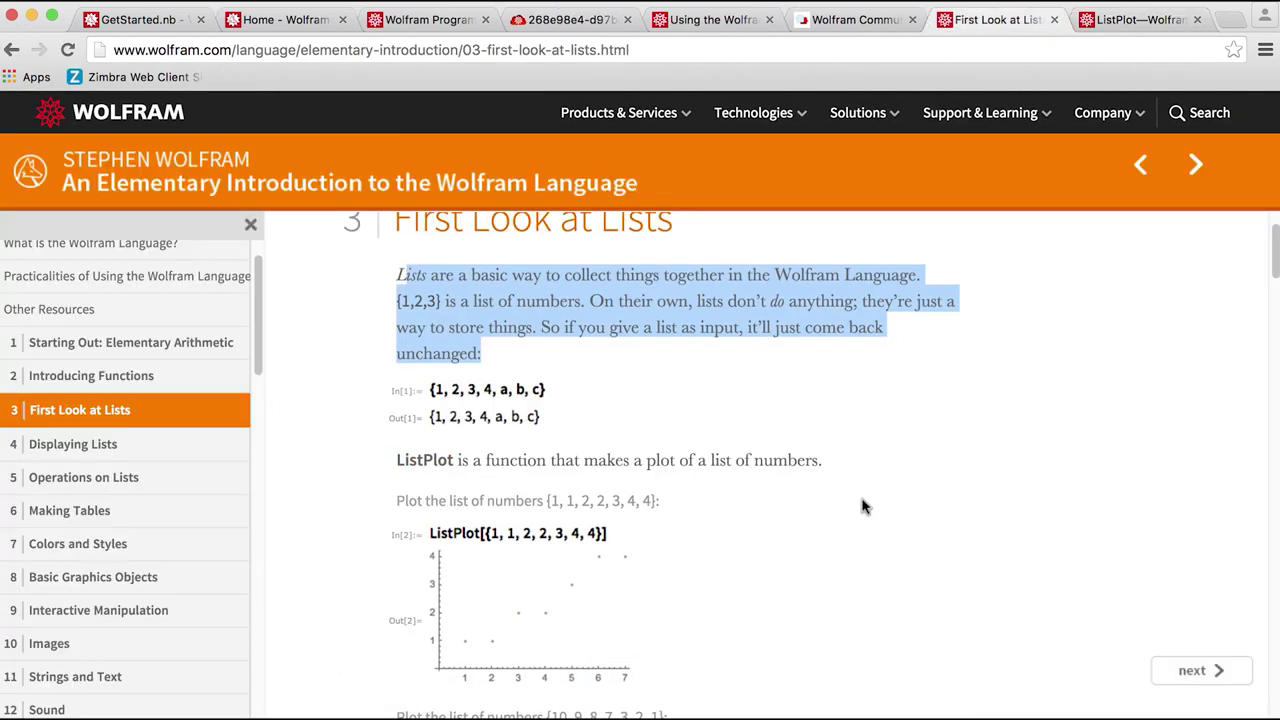
scroll(604, 500, down, 10)
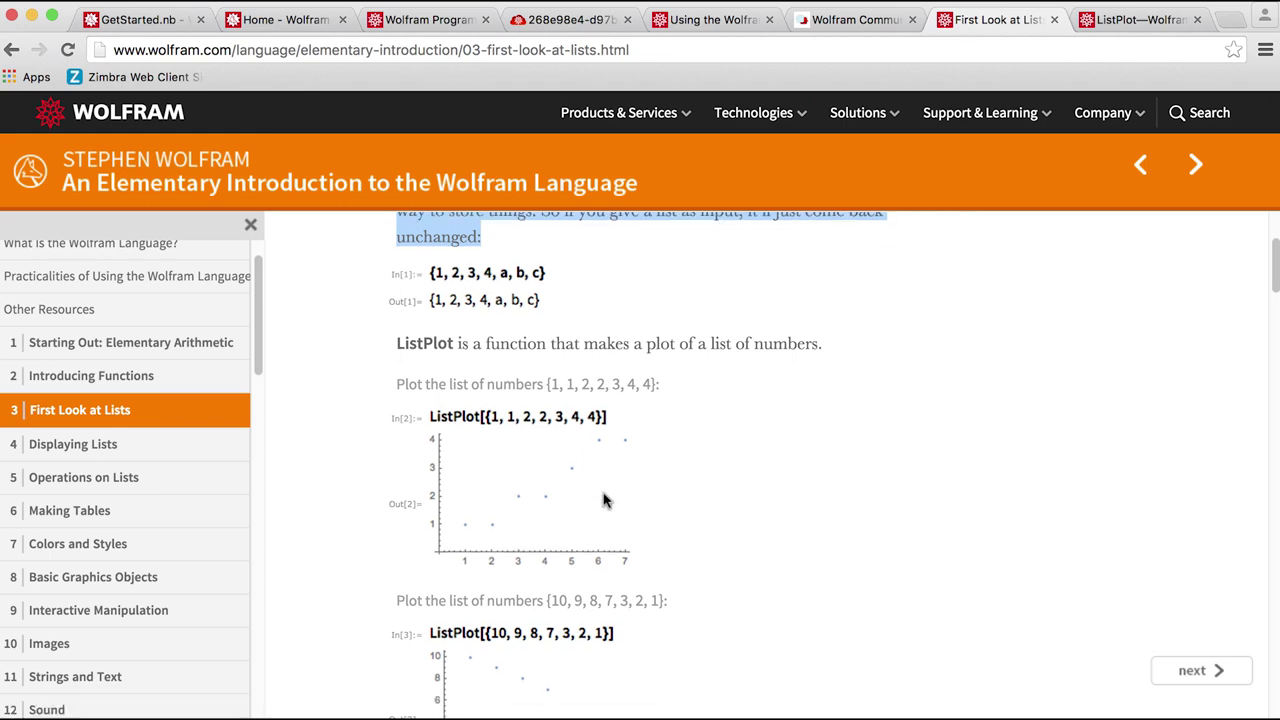
scroll(604, 500, down, 8)
scroll(477, 374, up, 1)
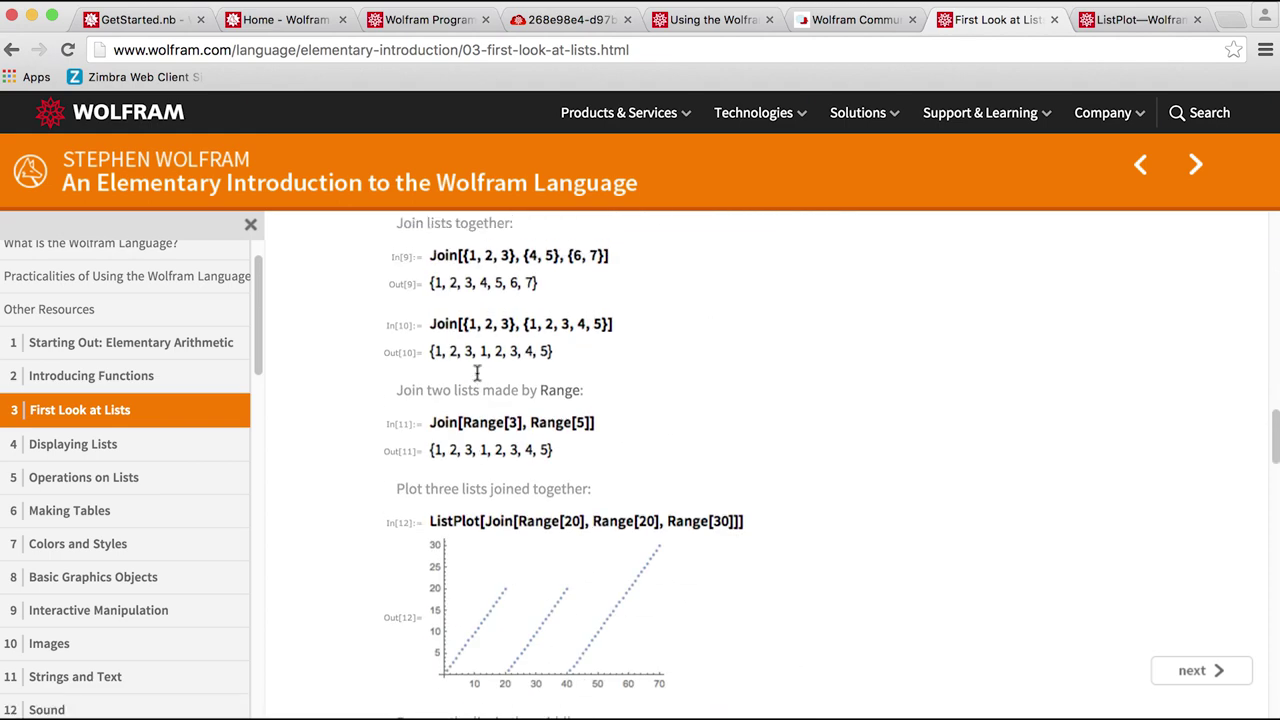
drag(1277, 438, 1277, 518)
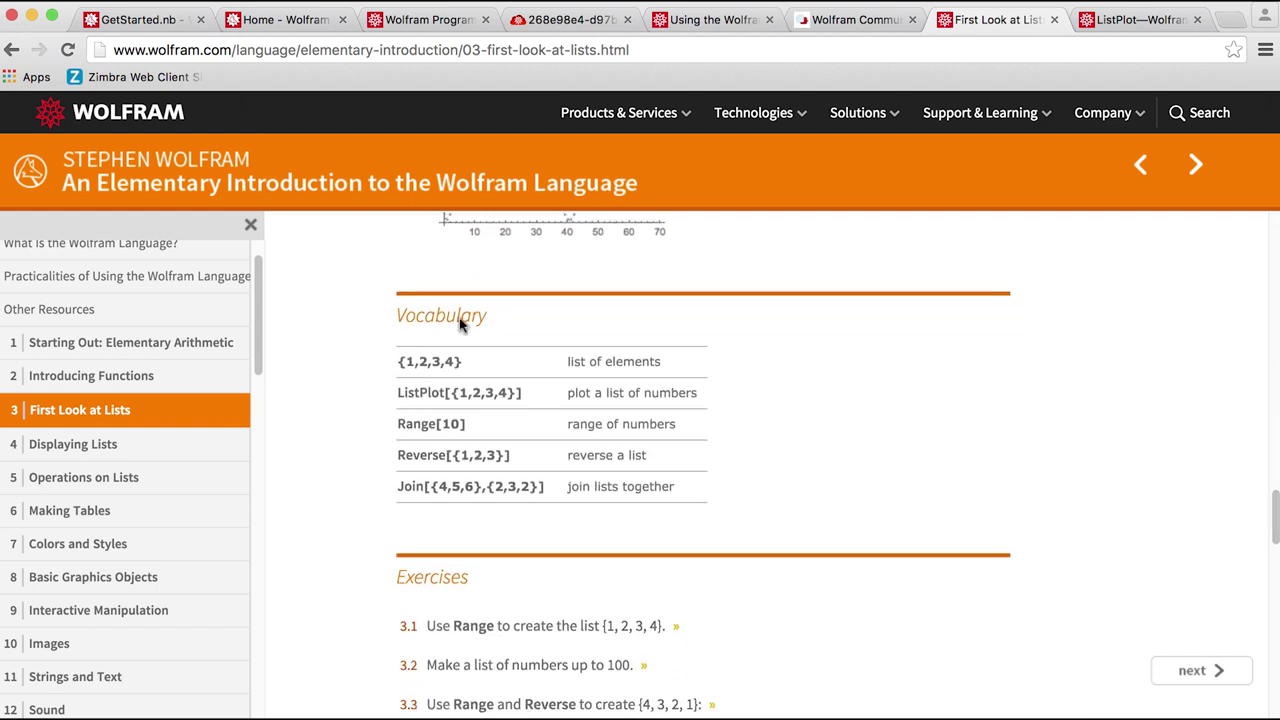
scroll(490, 563, down, 5)
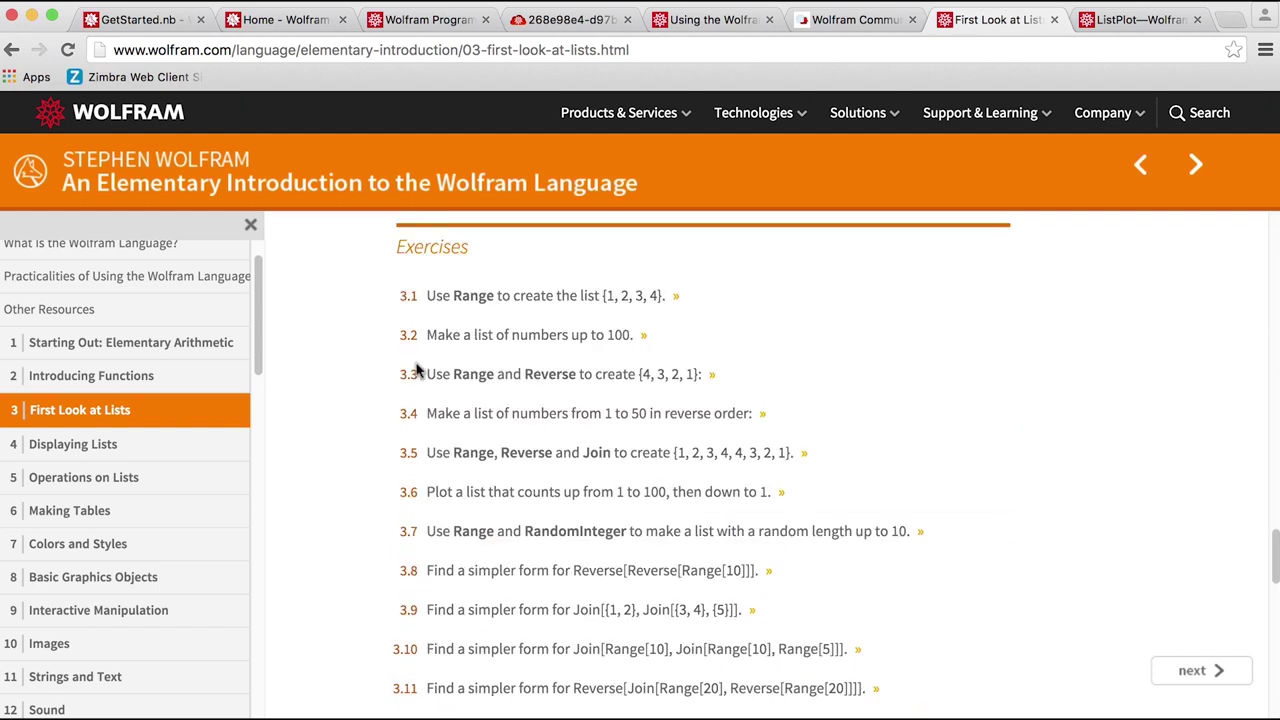
scroll(508, 573, down, 3)
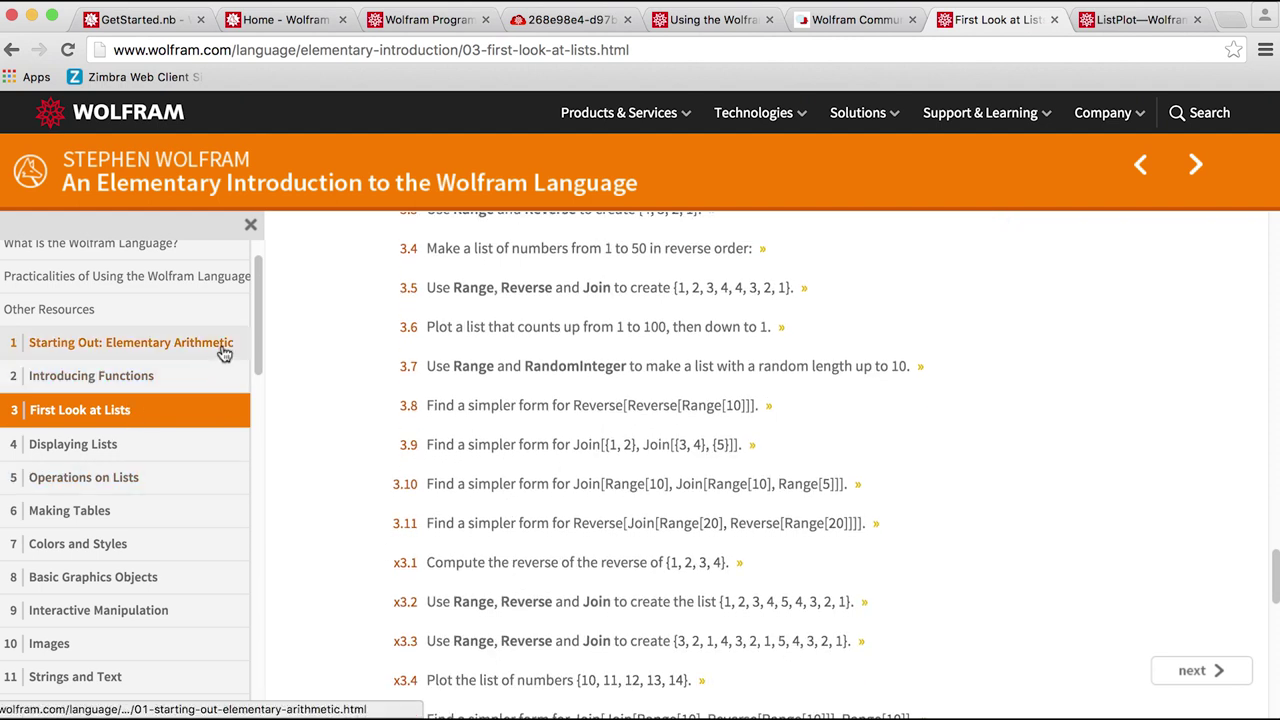
Open chapter 36, Creating Websites and Apps, review its CloudDeploy examples and the remaining chapter list, and return to the slideshow.
drag(256, 343, 256, 580)
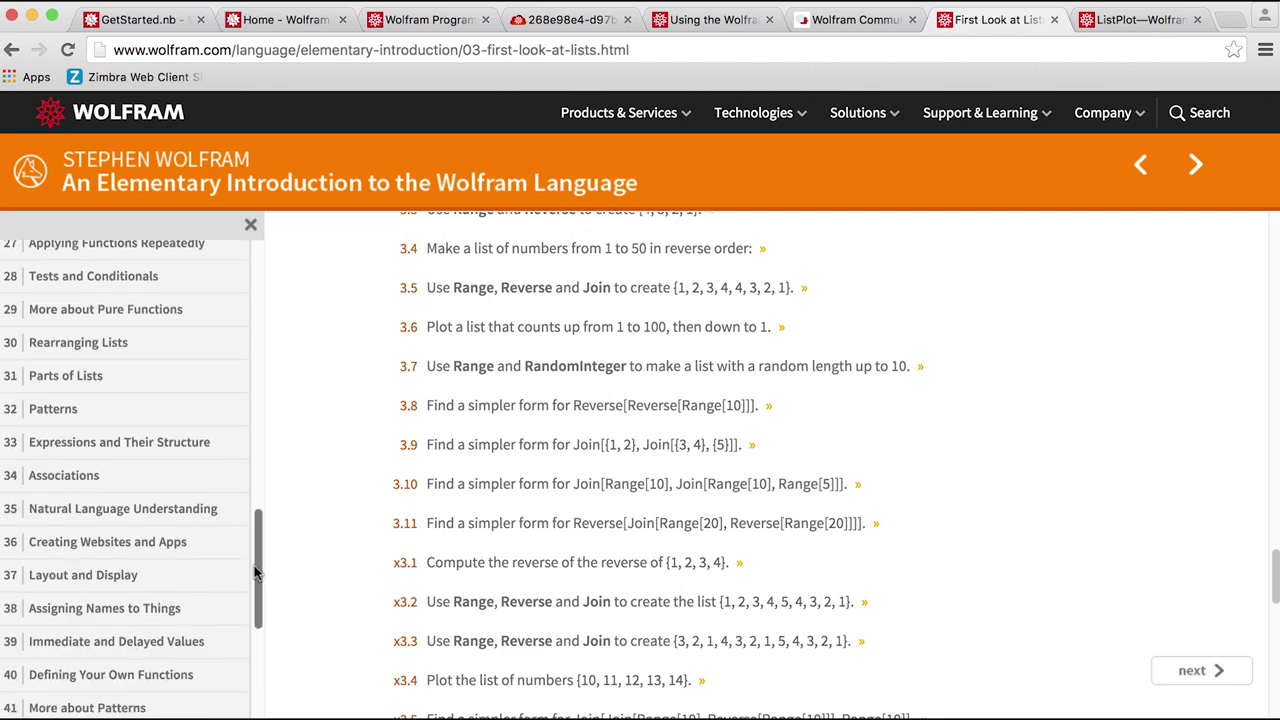
click(140, 552)
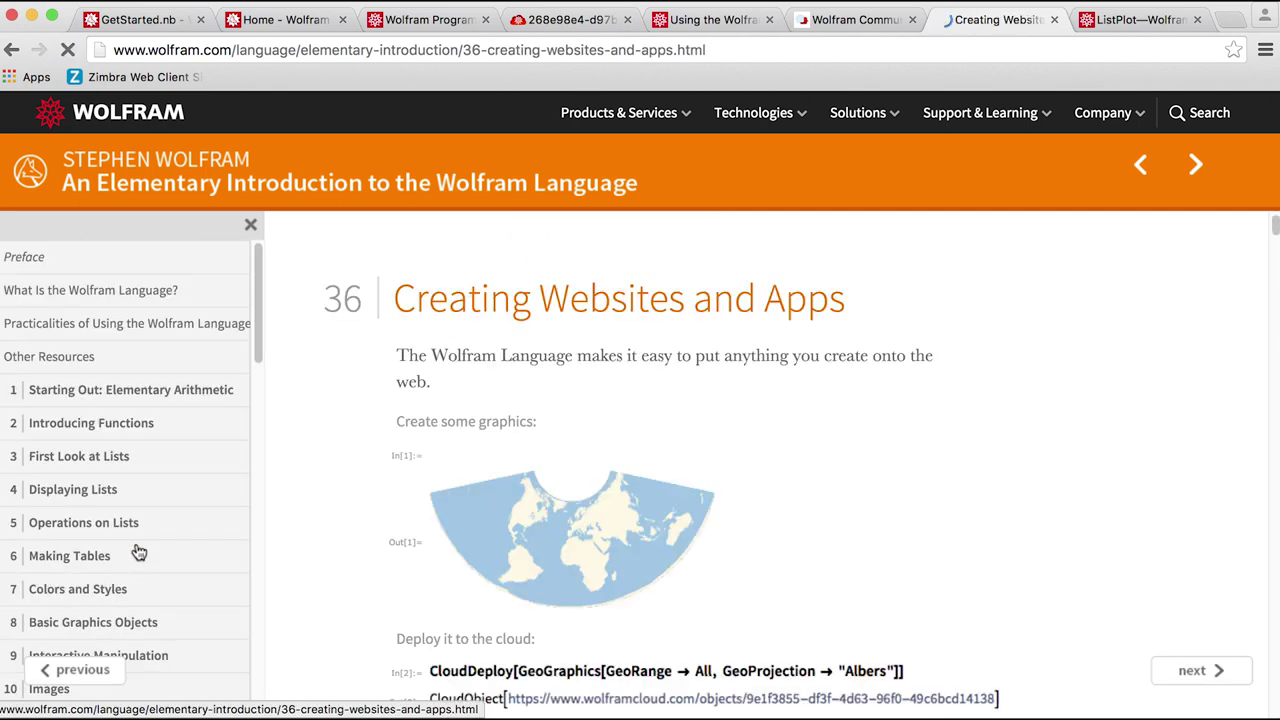
scroll(343, 557, down, 5)
scroll(320, 533, down, 4)
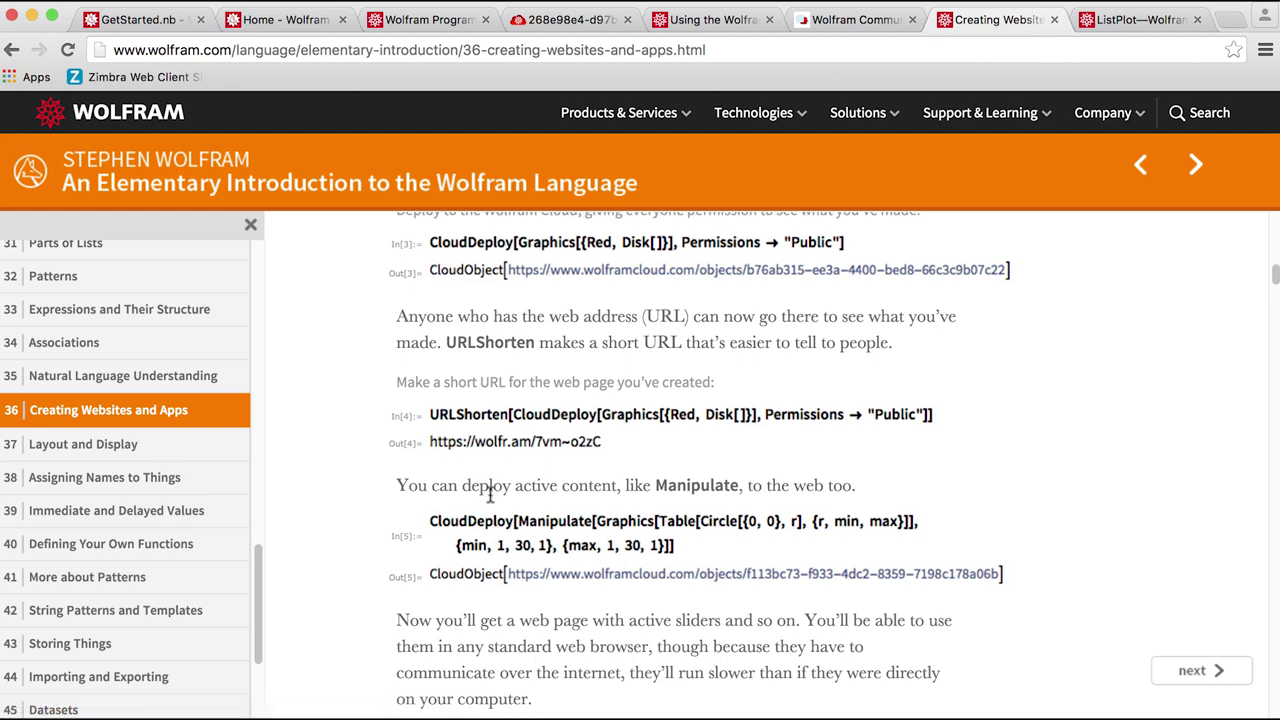
scroll(490, 495, down, 5)
drag(258, 612, 256, 652)
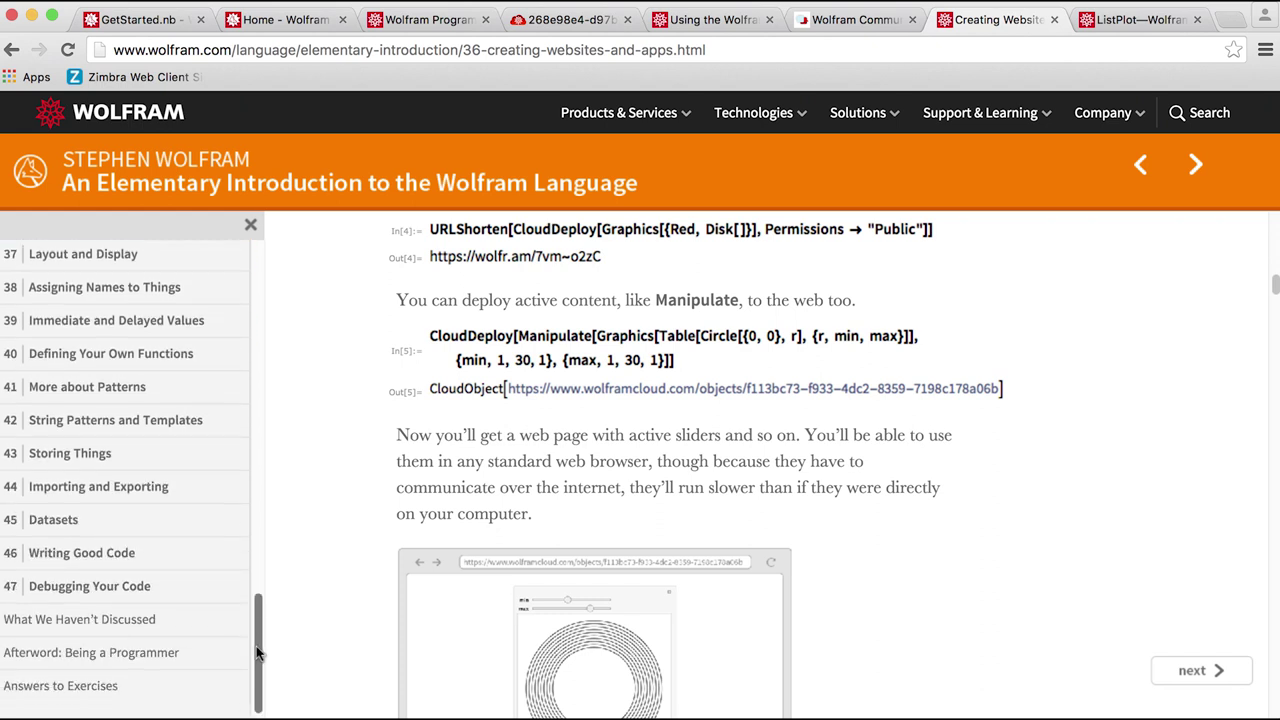
drag(256, 646, 257, 293)
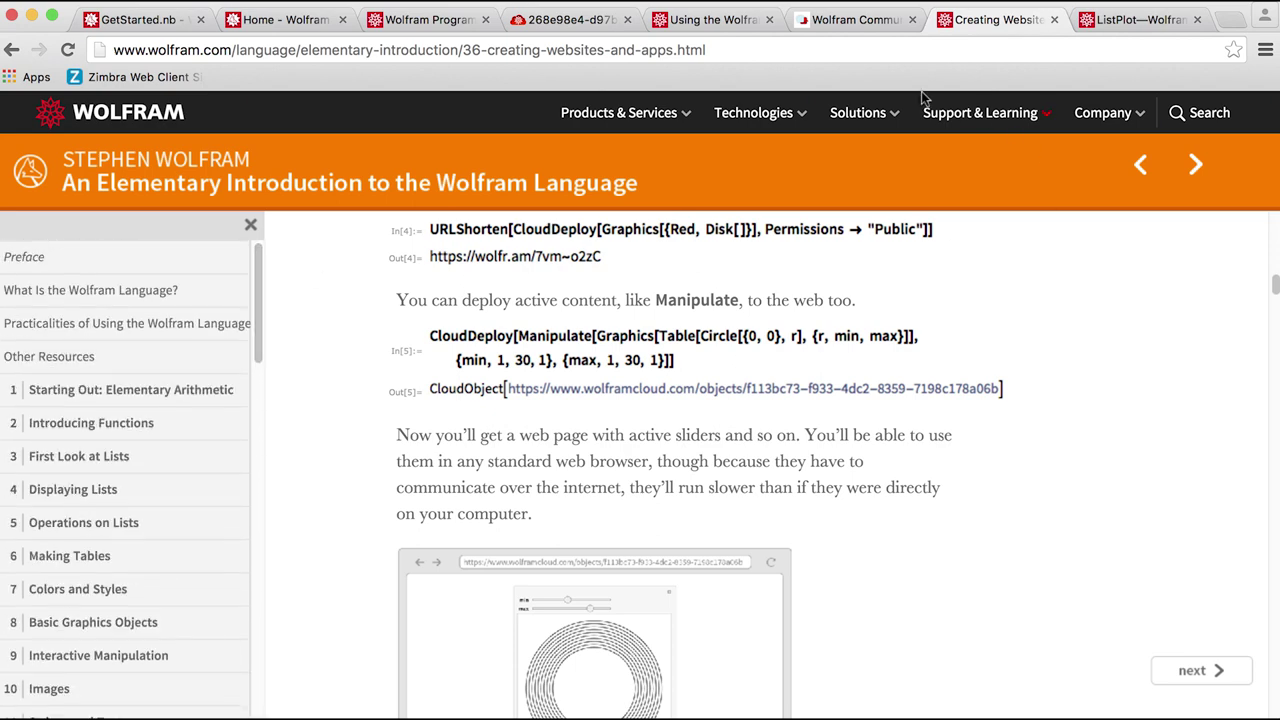
key(super+Tab)
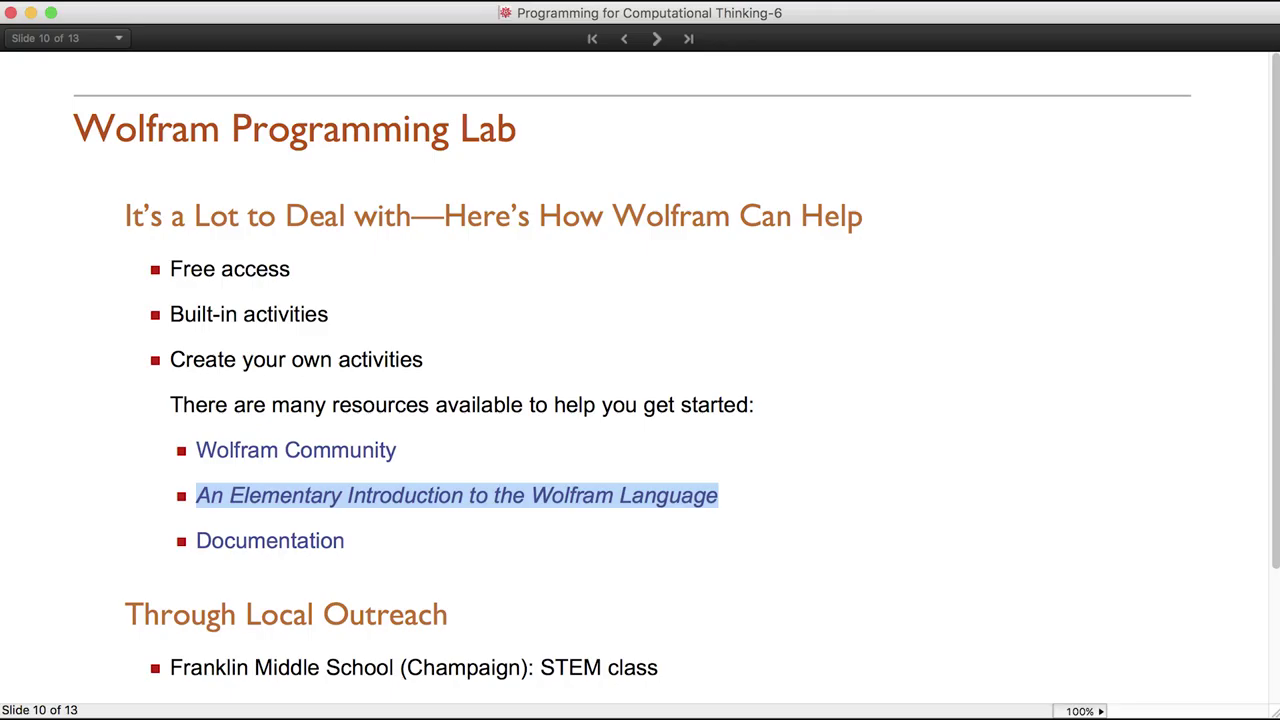
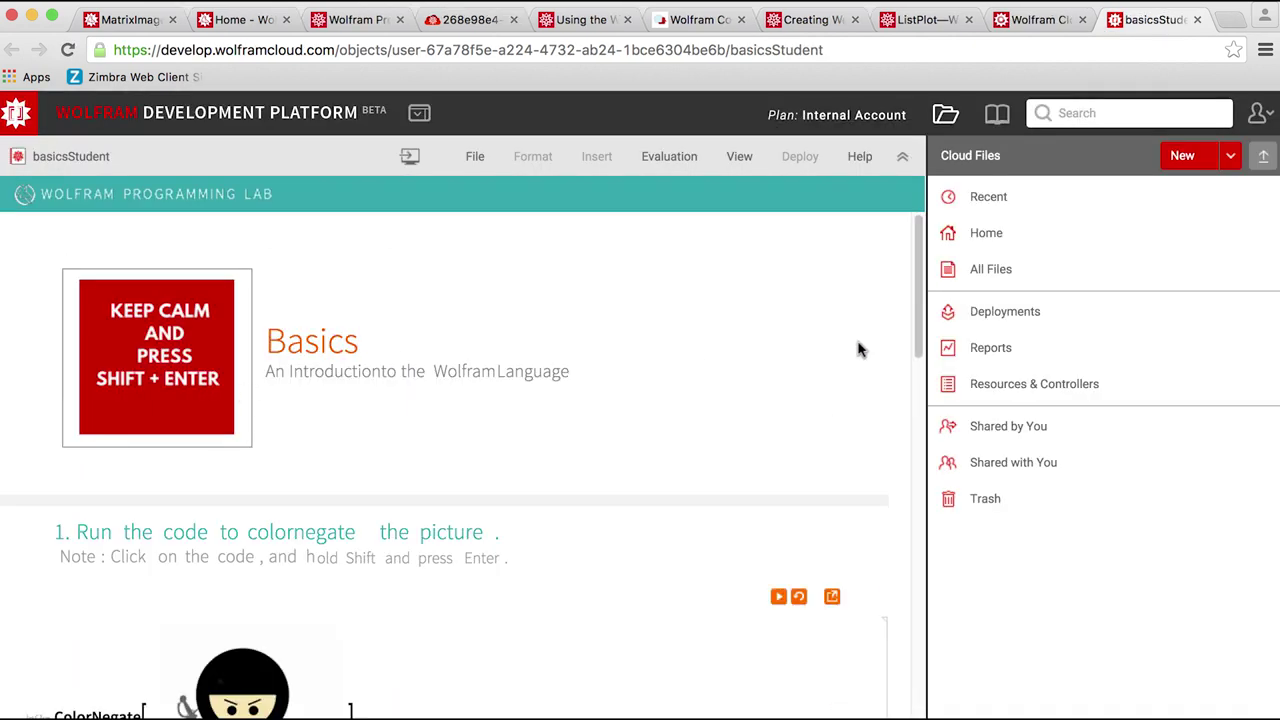
Look through the exercises in the Basics student notebook, and open the Basics Educator Notebook from the agenda page.
drag(917, 280, 917, 611)
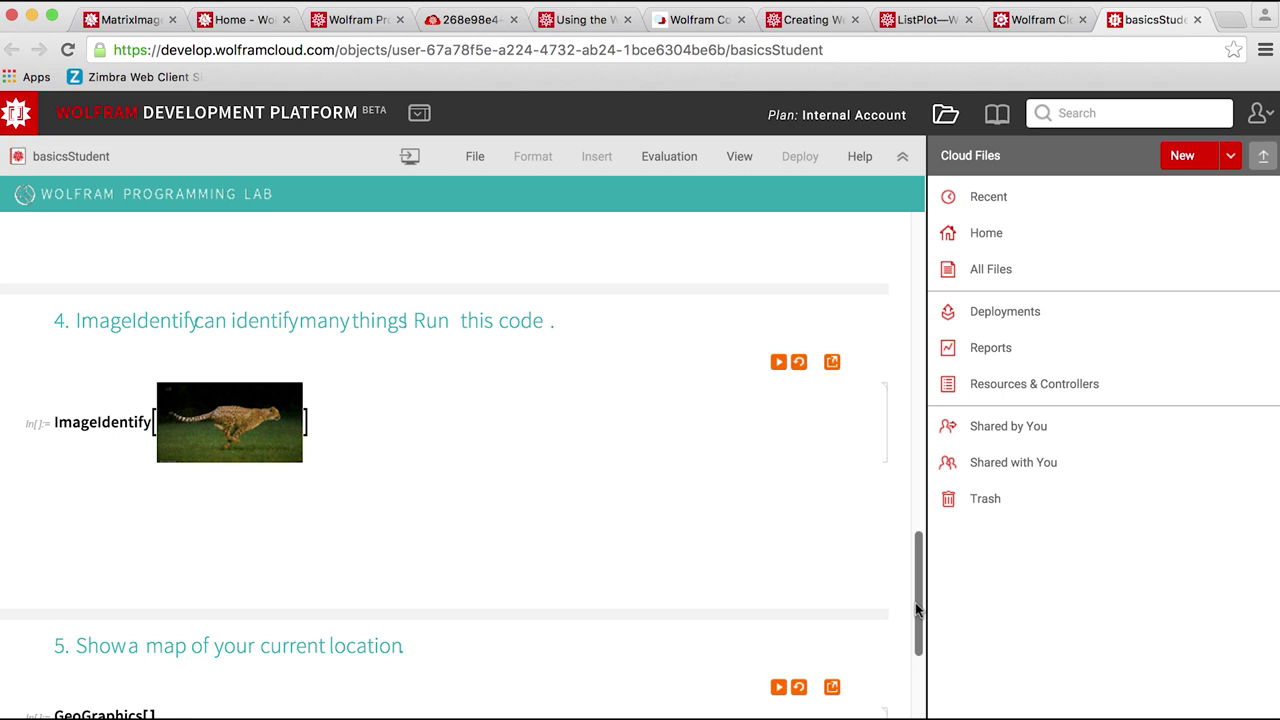
mouse_move(917, 611)
mouse_down()
mouse_move(919, 640)
mouse_move(917, 622)
mouse_up()
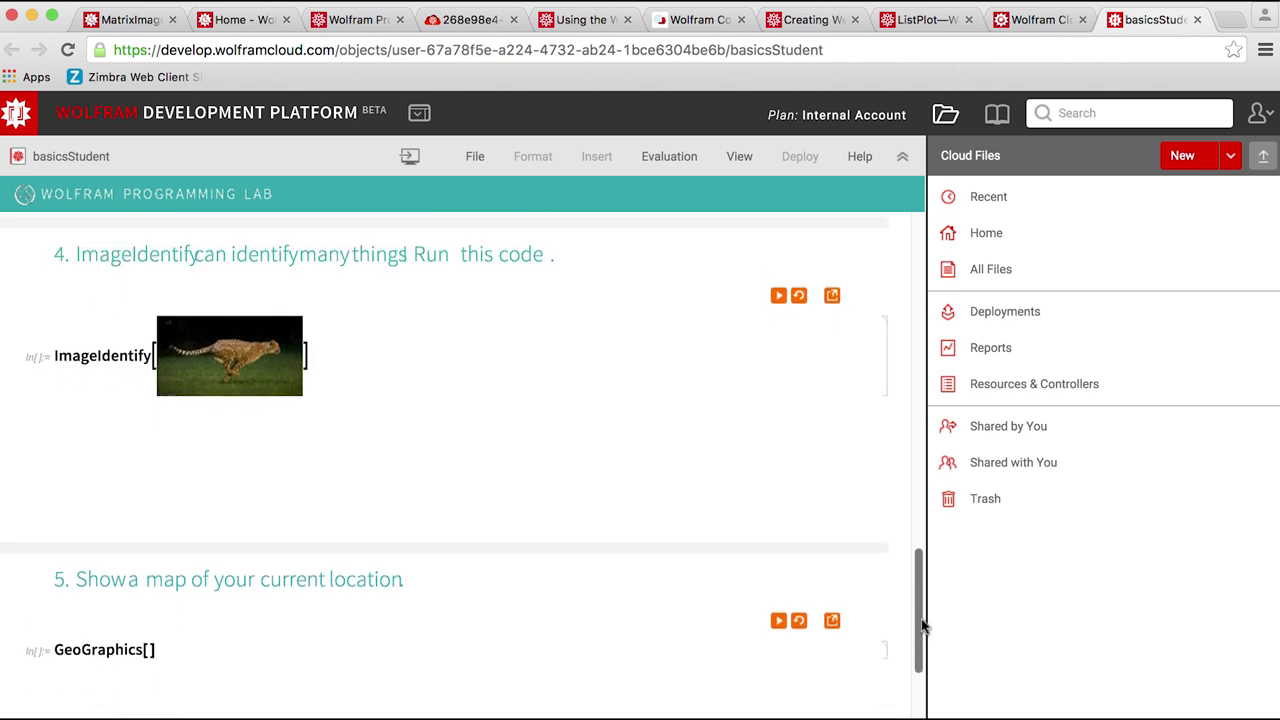
click(990, 26)
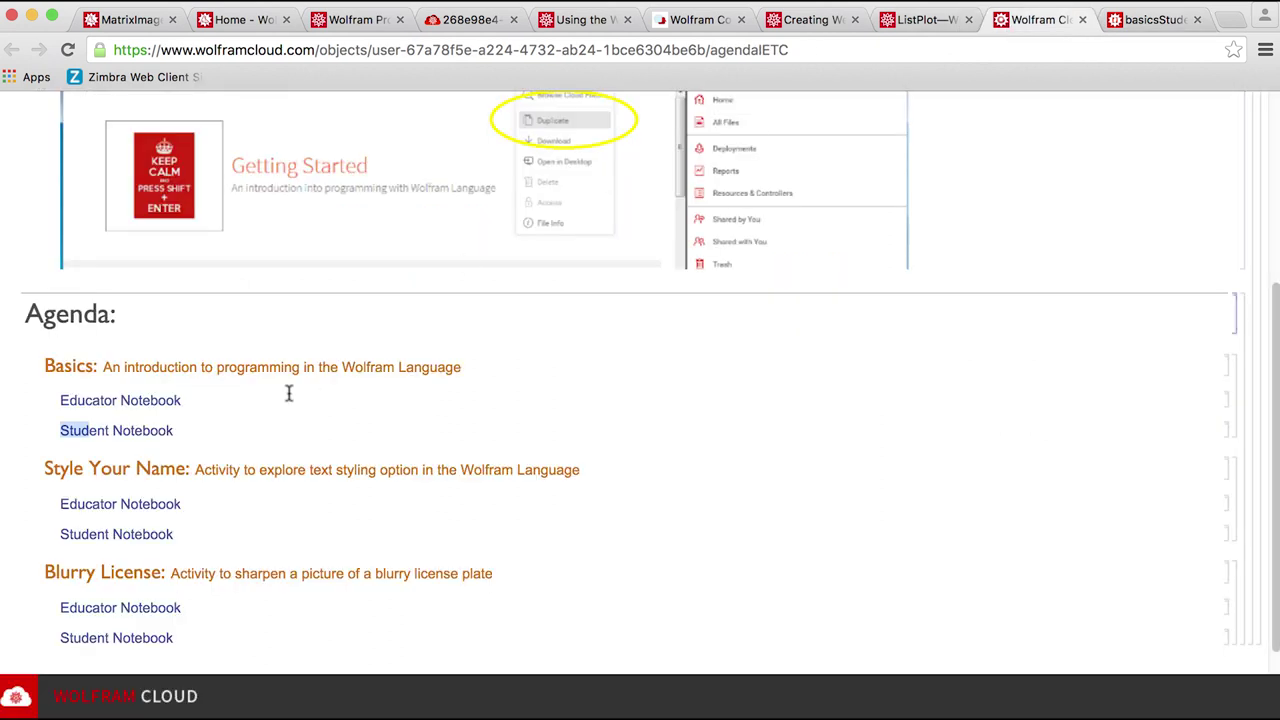
click(134, 405)
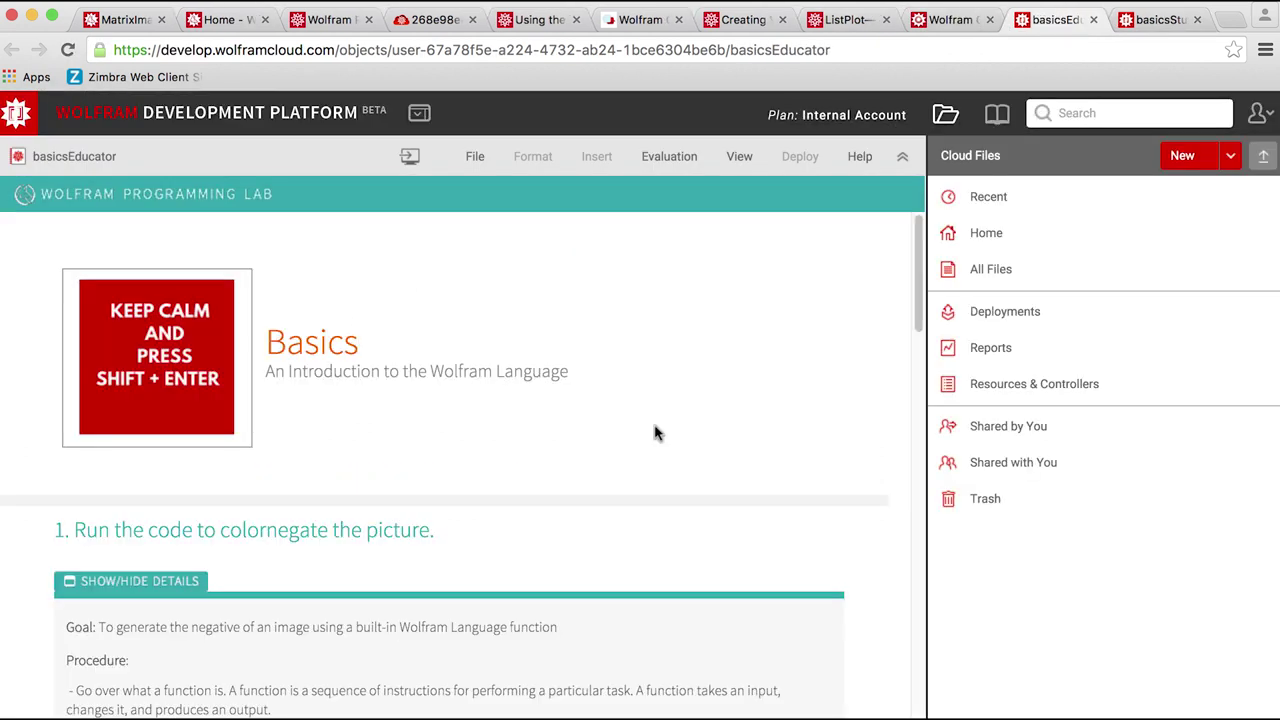
Hide the Cloud Files sidebar and review exercise 1's goal and procedure, highlighting the notes about functions.
click(947, 114)
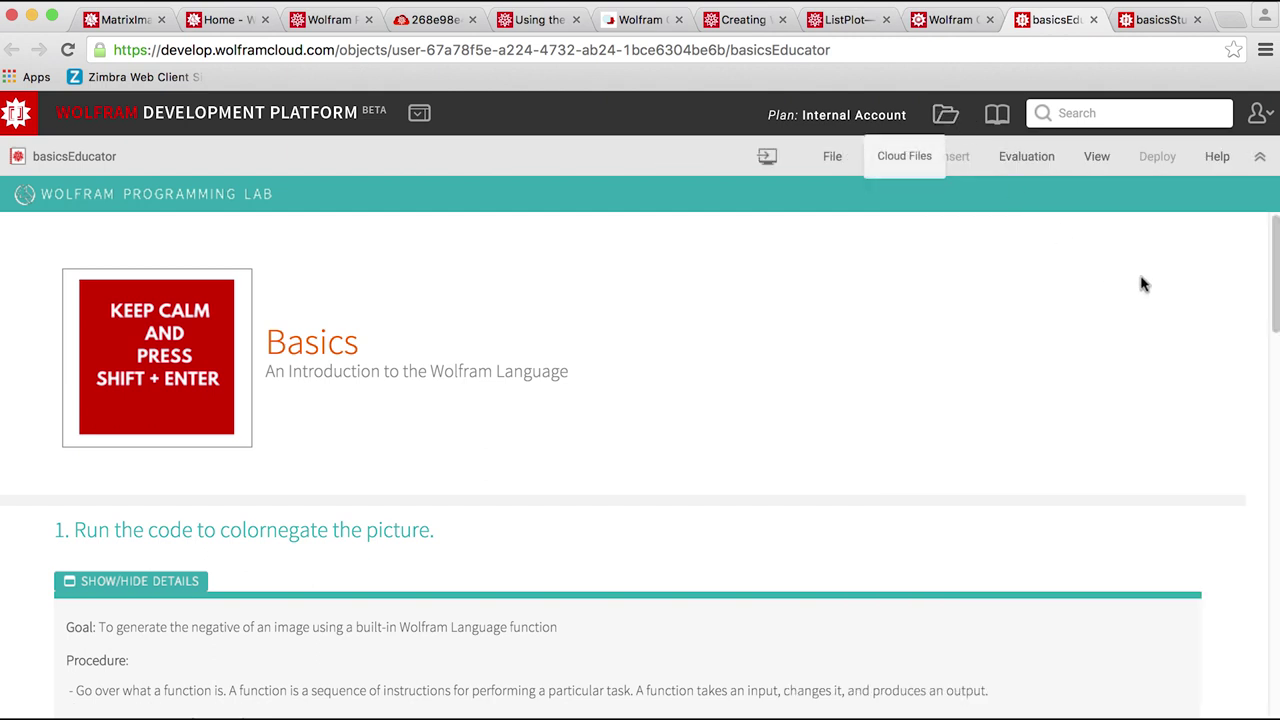
scroll(1276, 277, down, 1)
drag(1276, 277, 1273, 365)
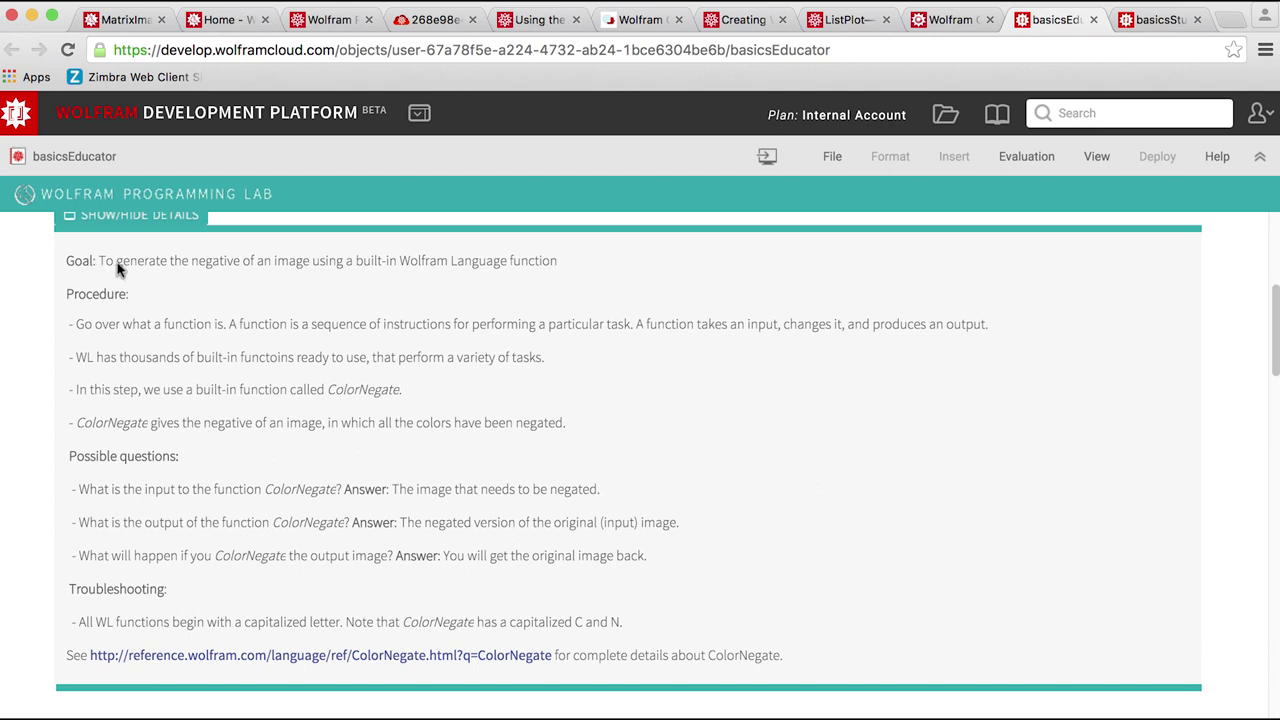
scroll(120, 268, up, 2)
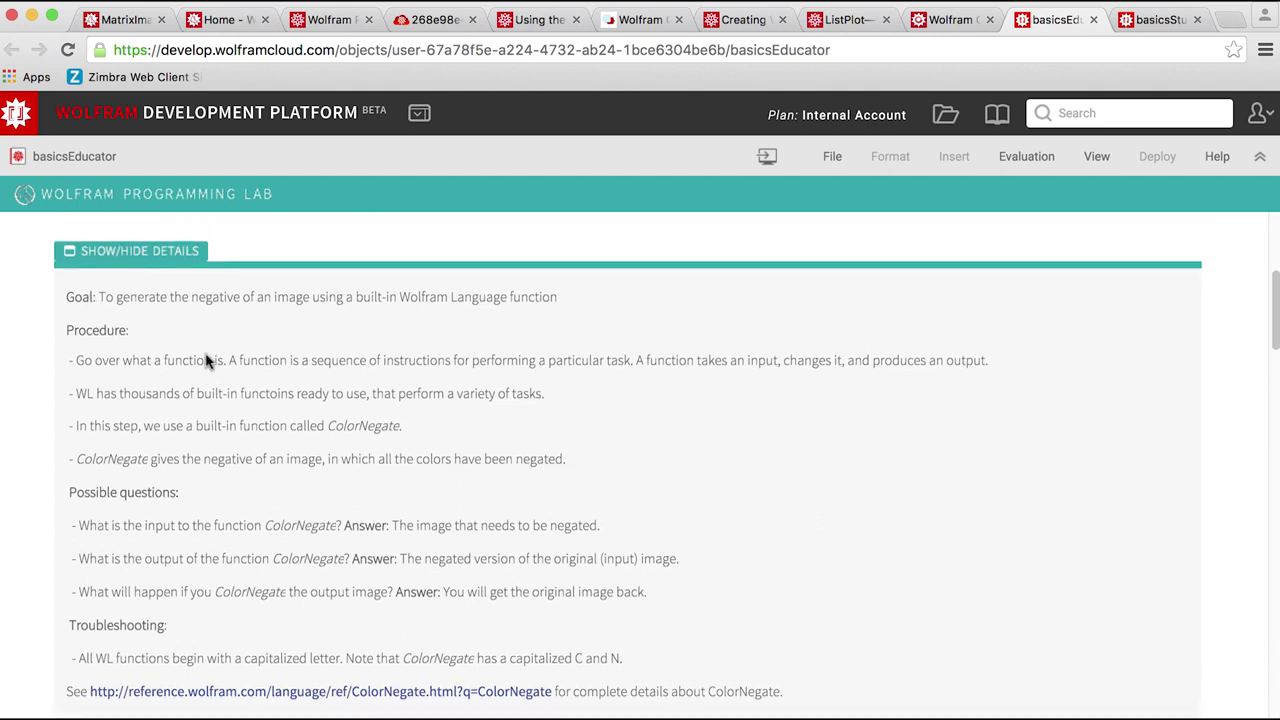
scroll(207, 362, down, 2)
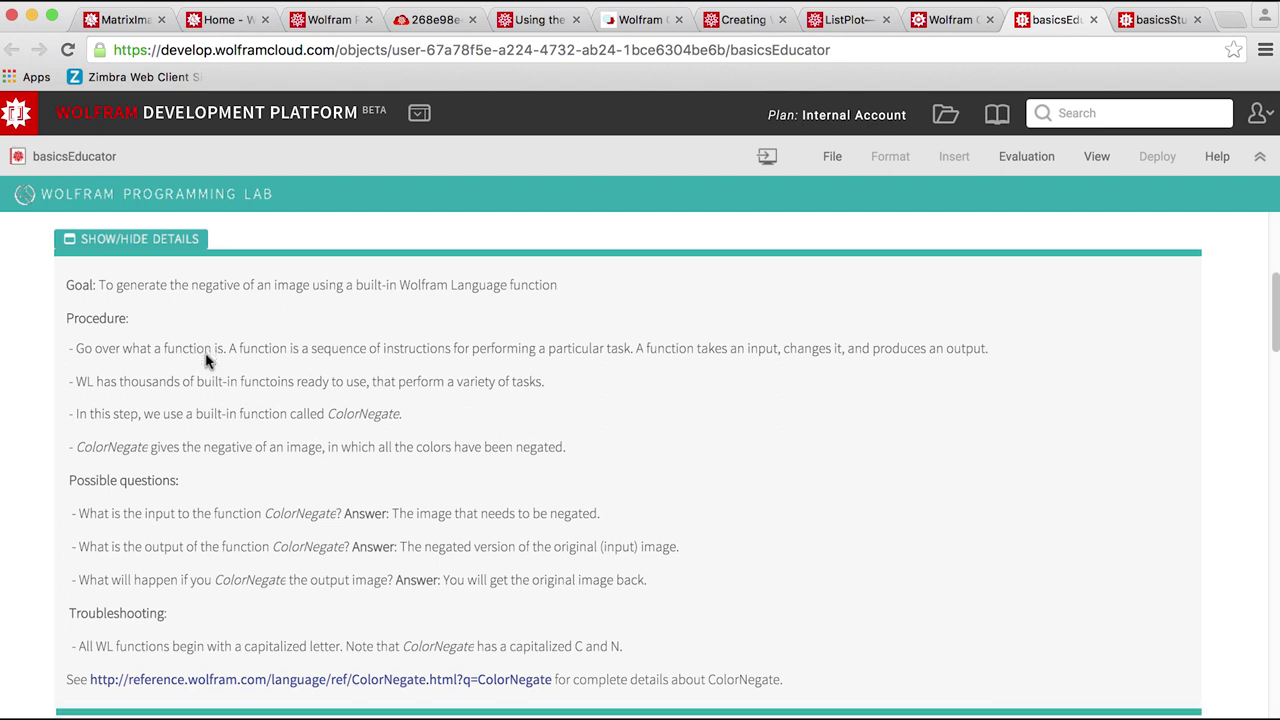
scroll(207, 362, down, 1)
drag(77, 303, 372, 334)
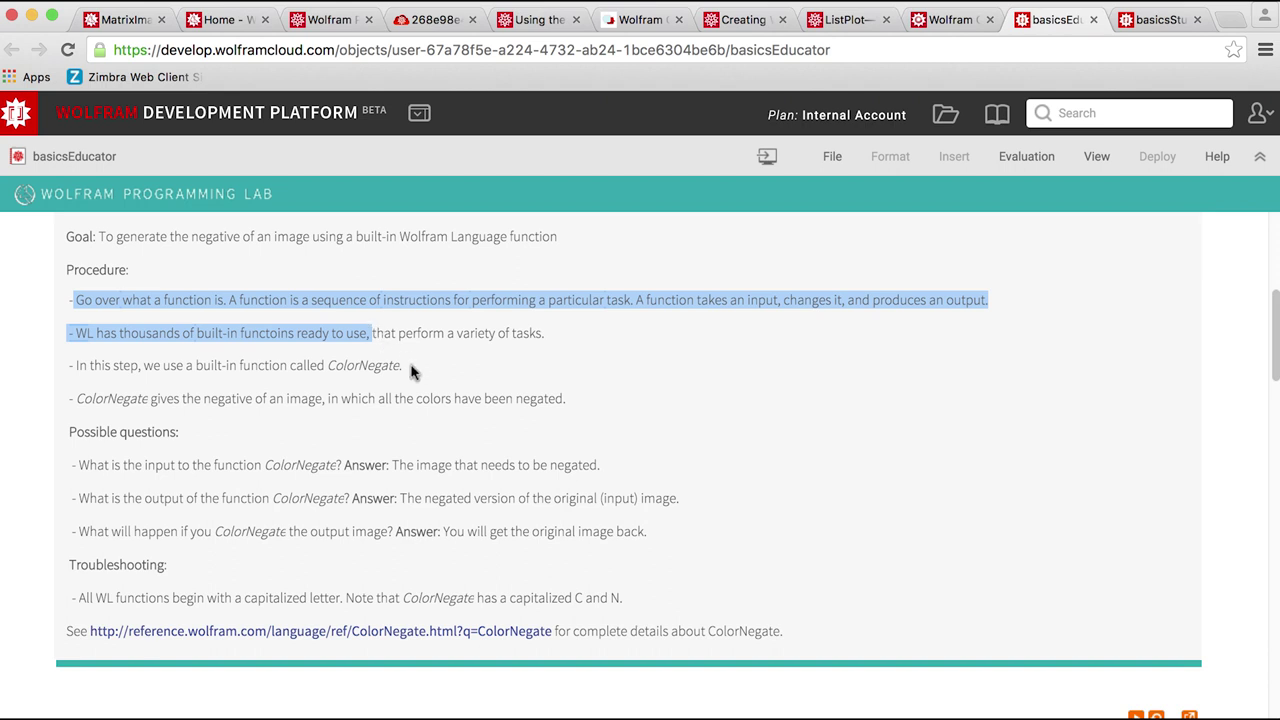
click(395, 370)
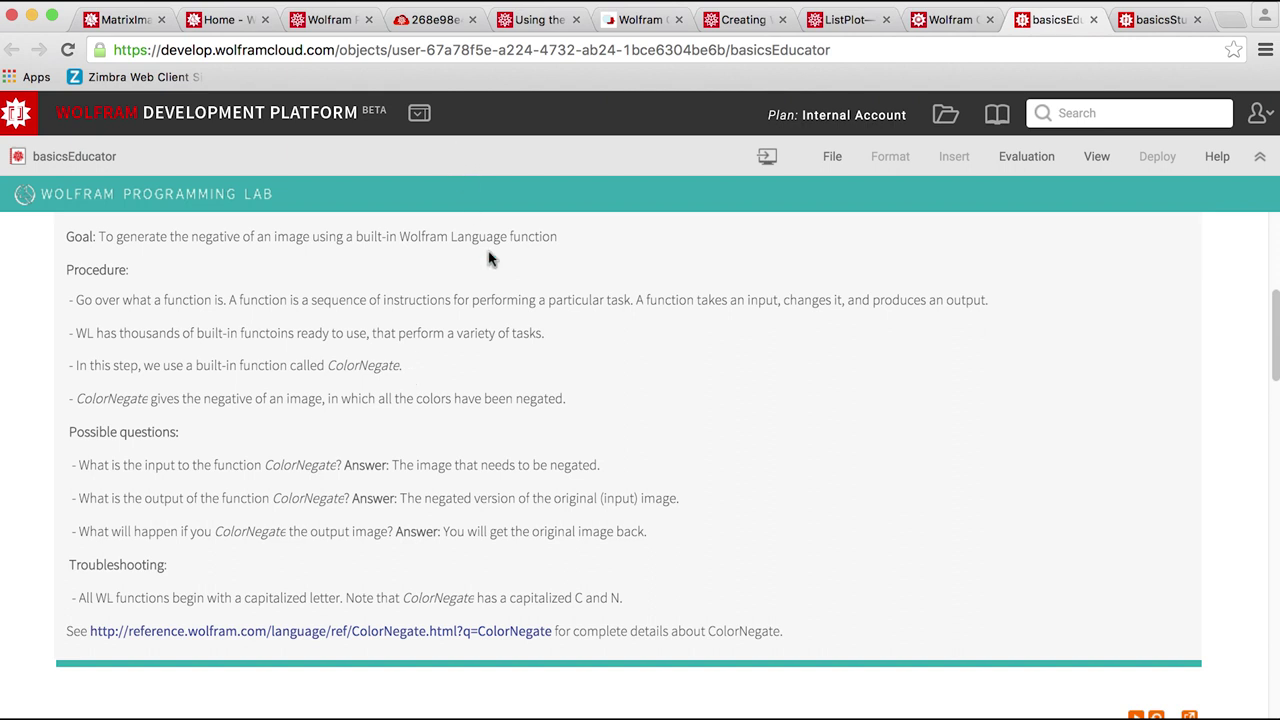
Examine the possible questions and troubleshooting notes of the ColorNegate exercise, highlighting the Possible questions heading.
scroll(491, 309, down, 3)
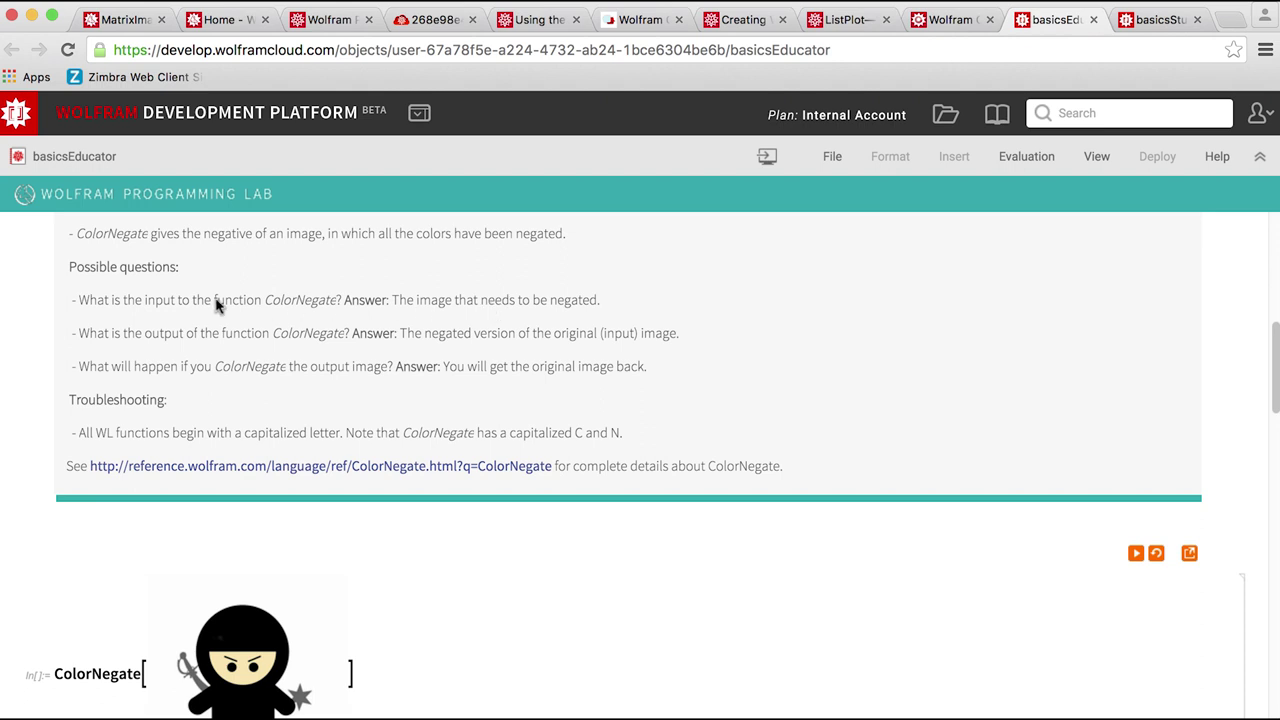
double_click(70, 268)
click(183, 283)
triple_click(182, 270)
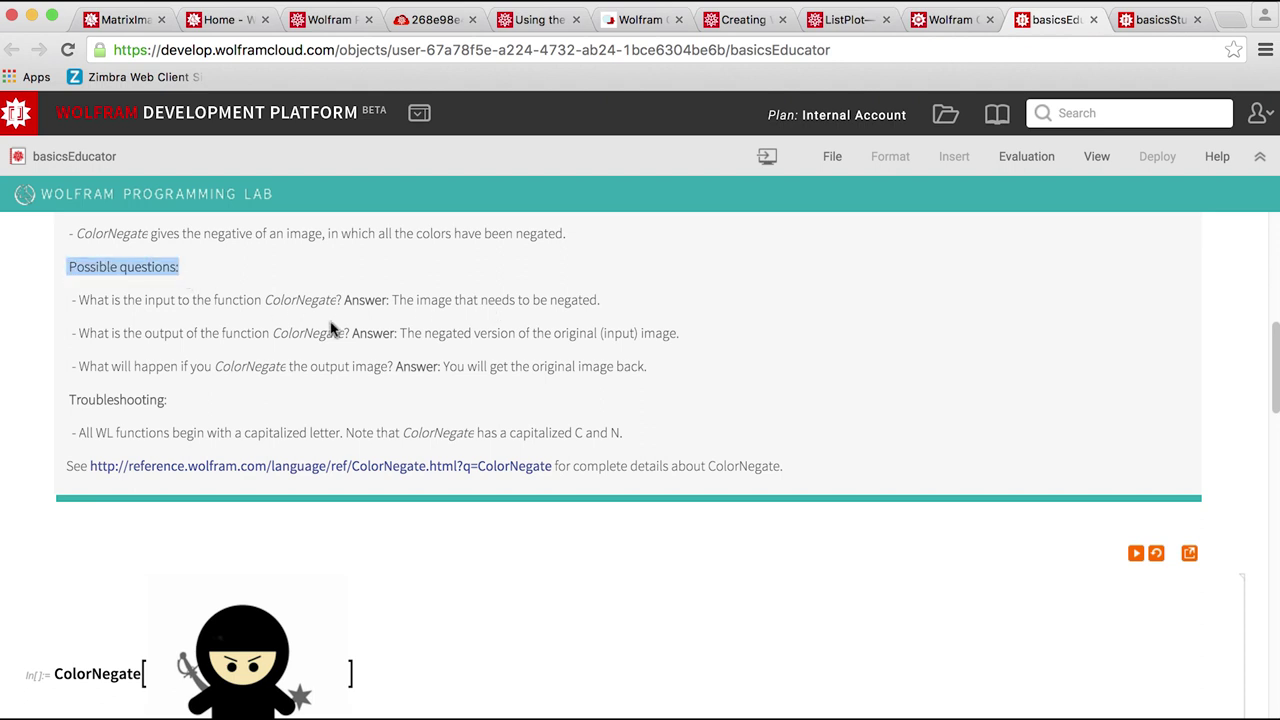
click(231, 311)
scroll(218, 310, down, 1)
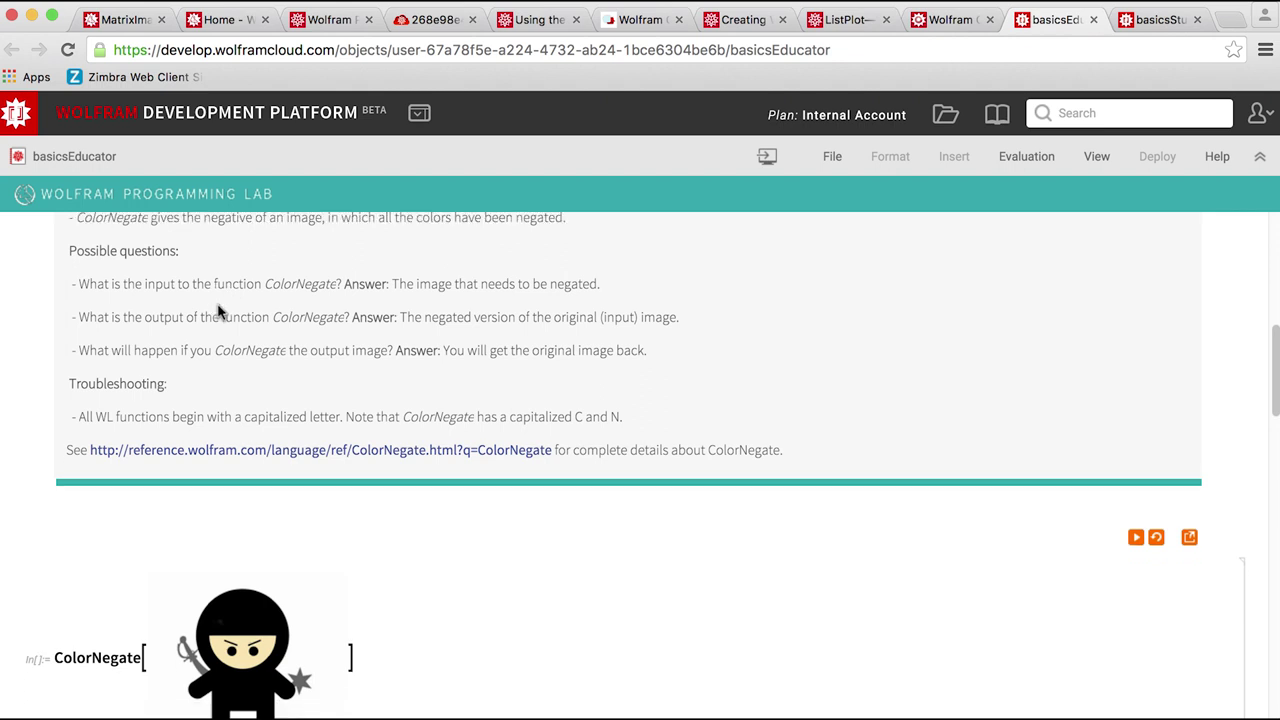
scroll(160, 670, down, 2)
scroll(265, 698, up, 3)
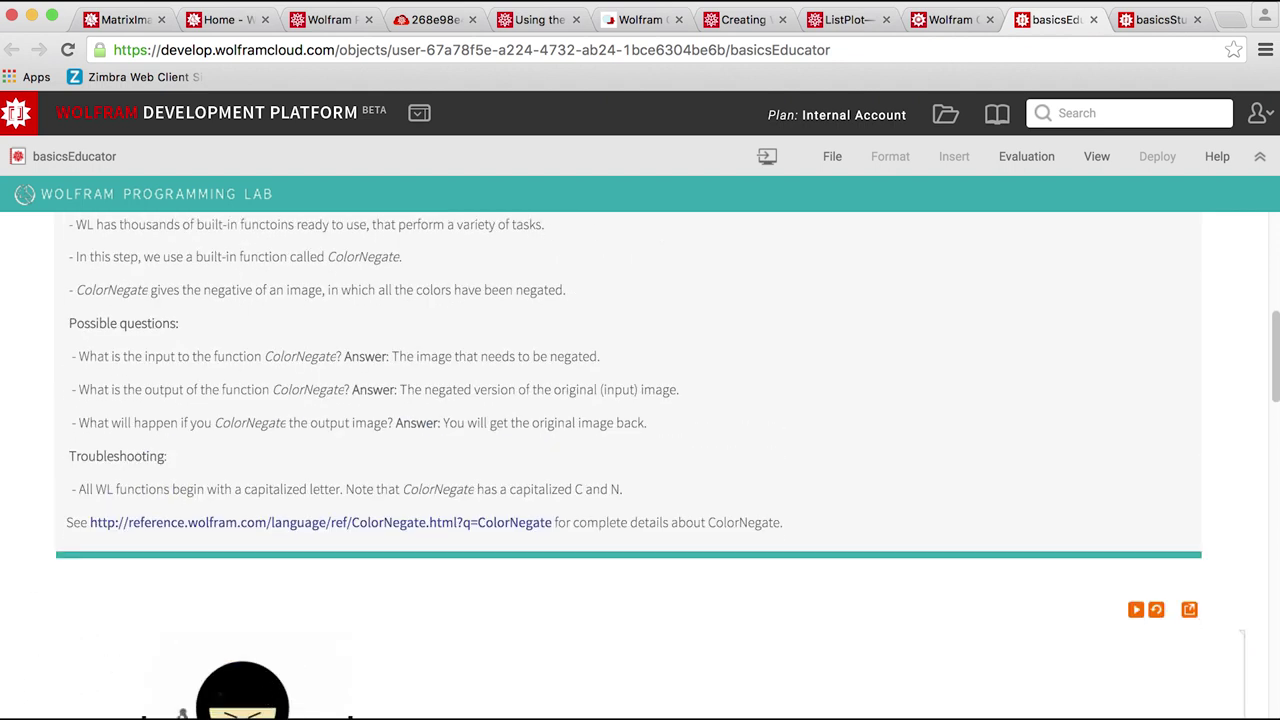
scroll(348, 686, down, 1)
scroll(348, 686, down, 3)
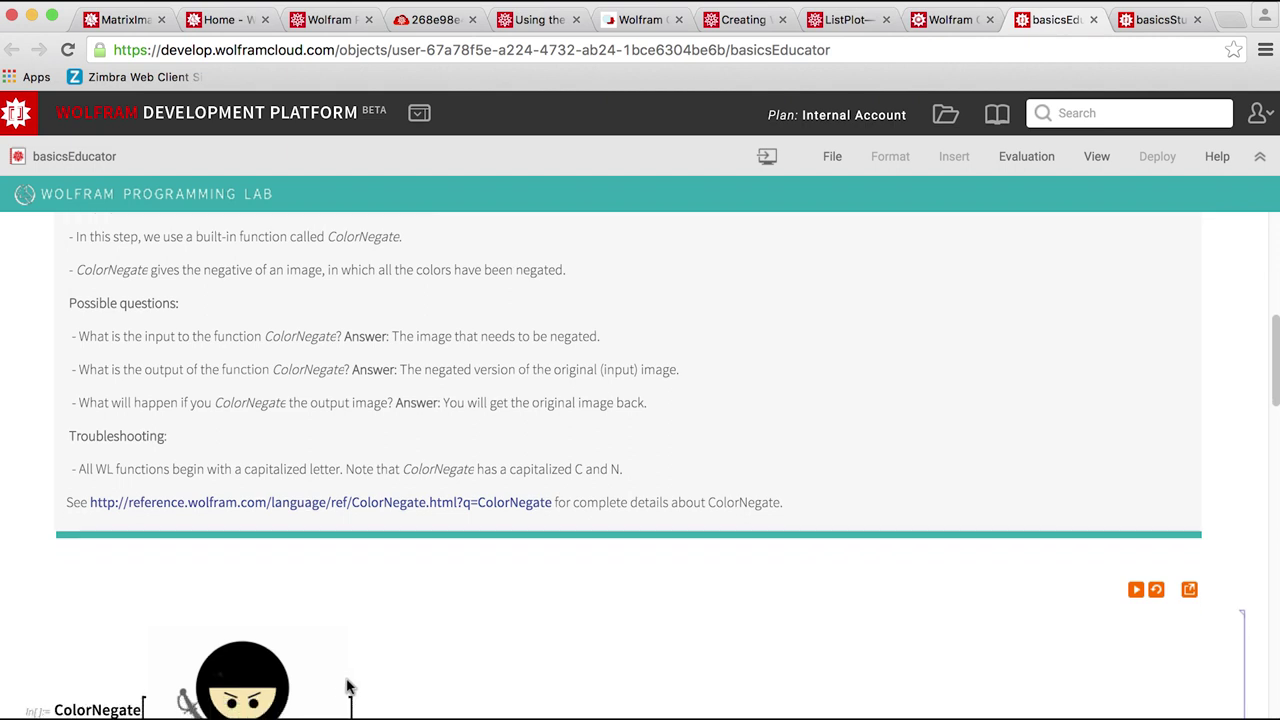
scroll(348, 686, down, 1)
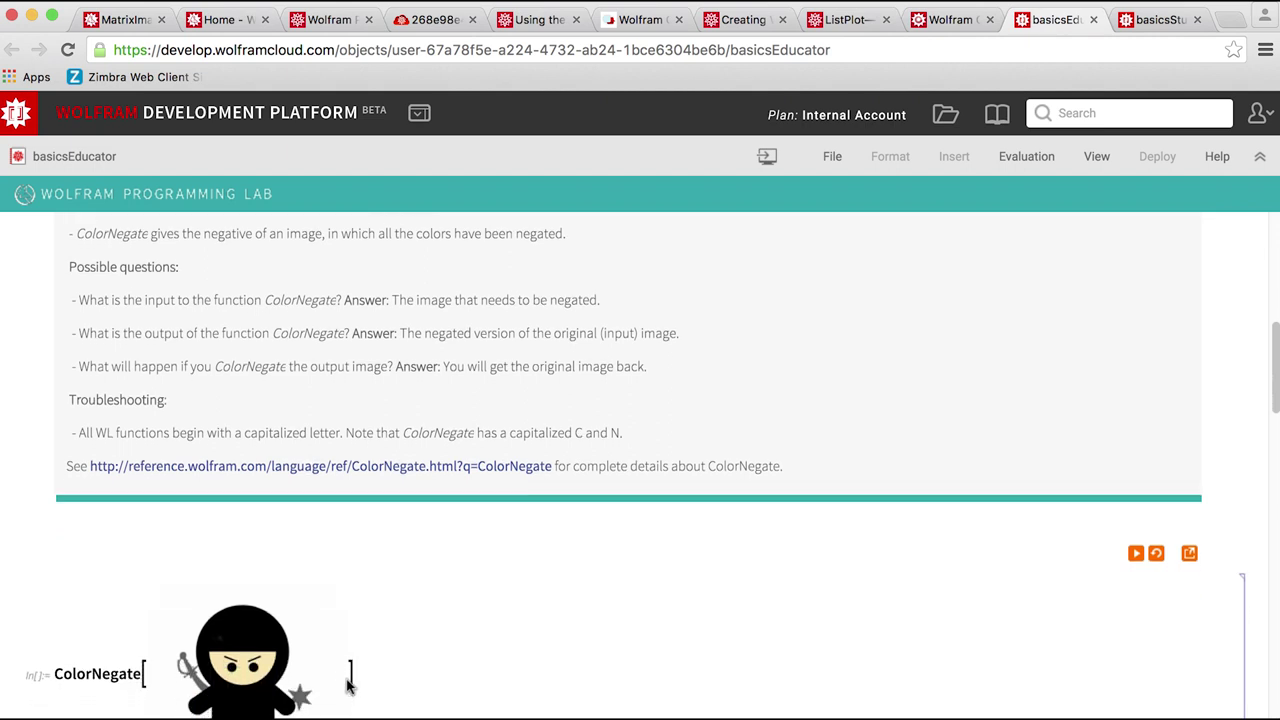
scroll(348, 686, down, 1)
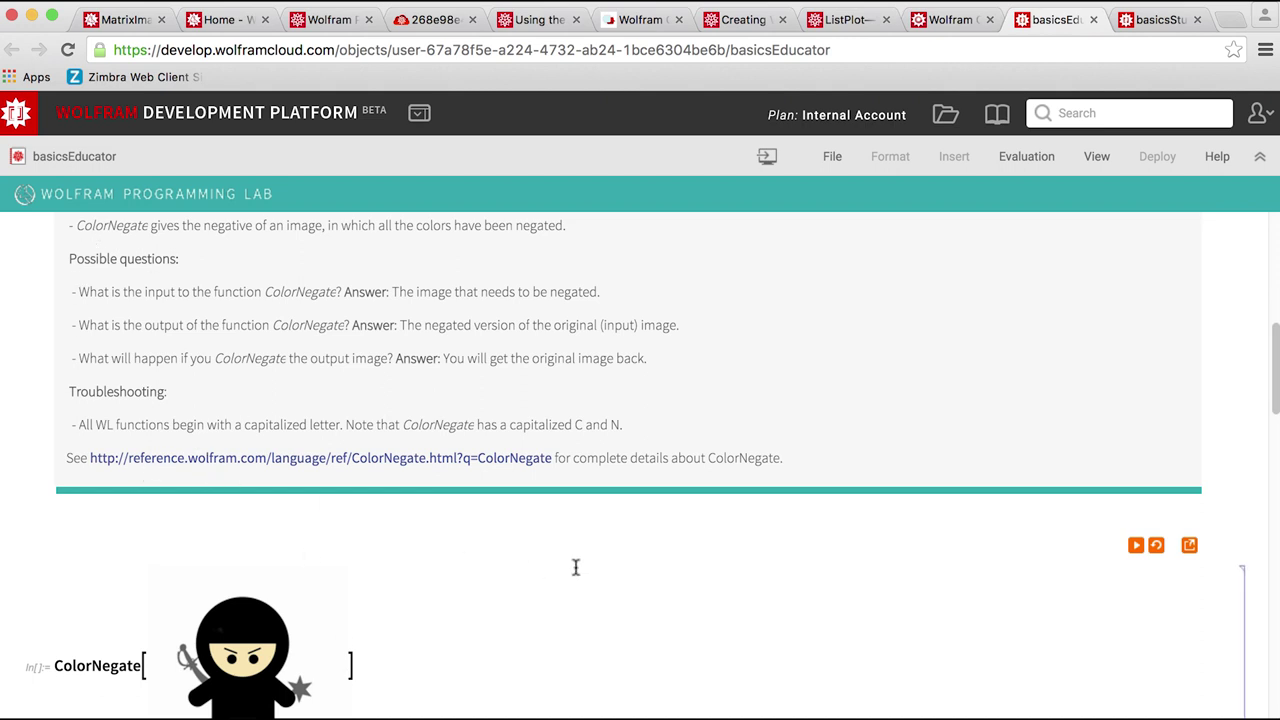
Run the ImageIdentify code on the animal picture in exercise 4 and expand that exercise's educator details.
drag(1274, 395, 1274, 632)
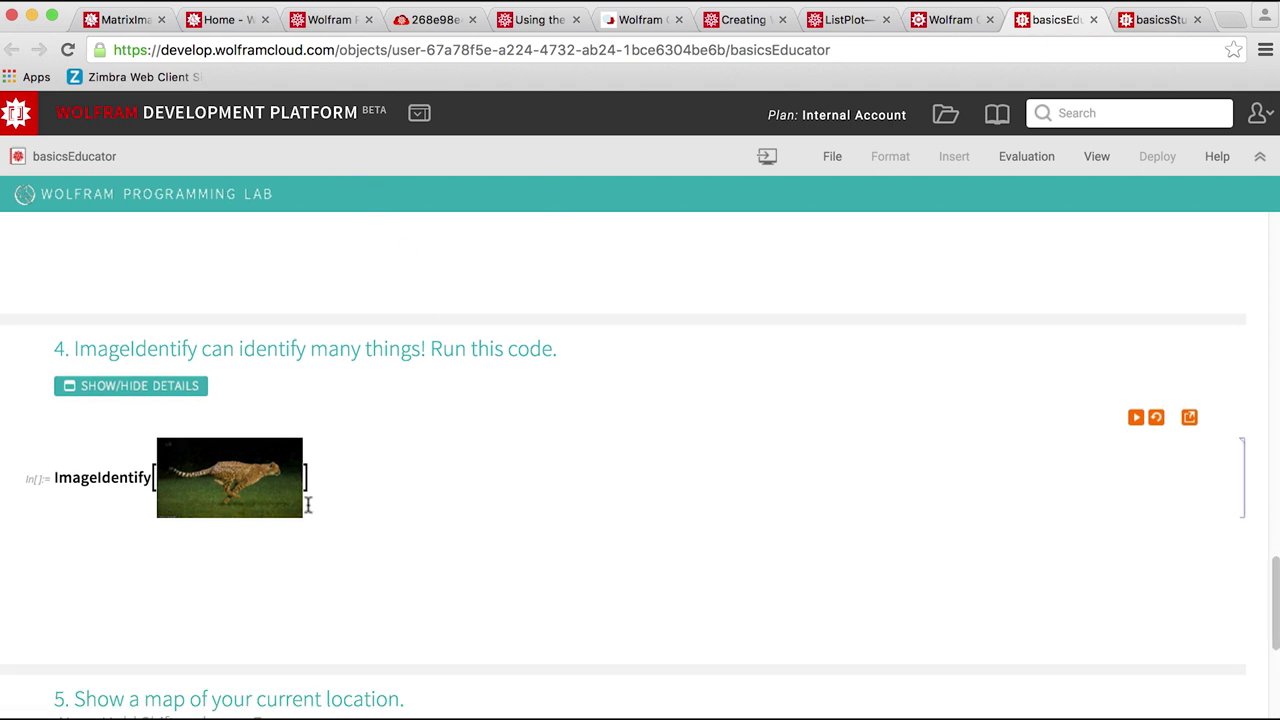
key(shift+Return)
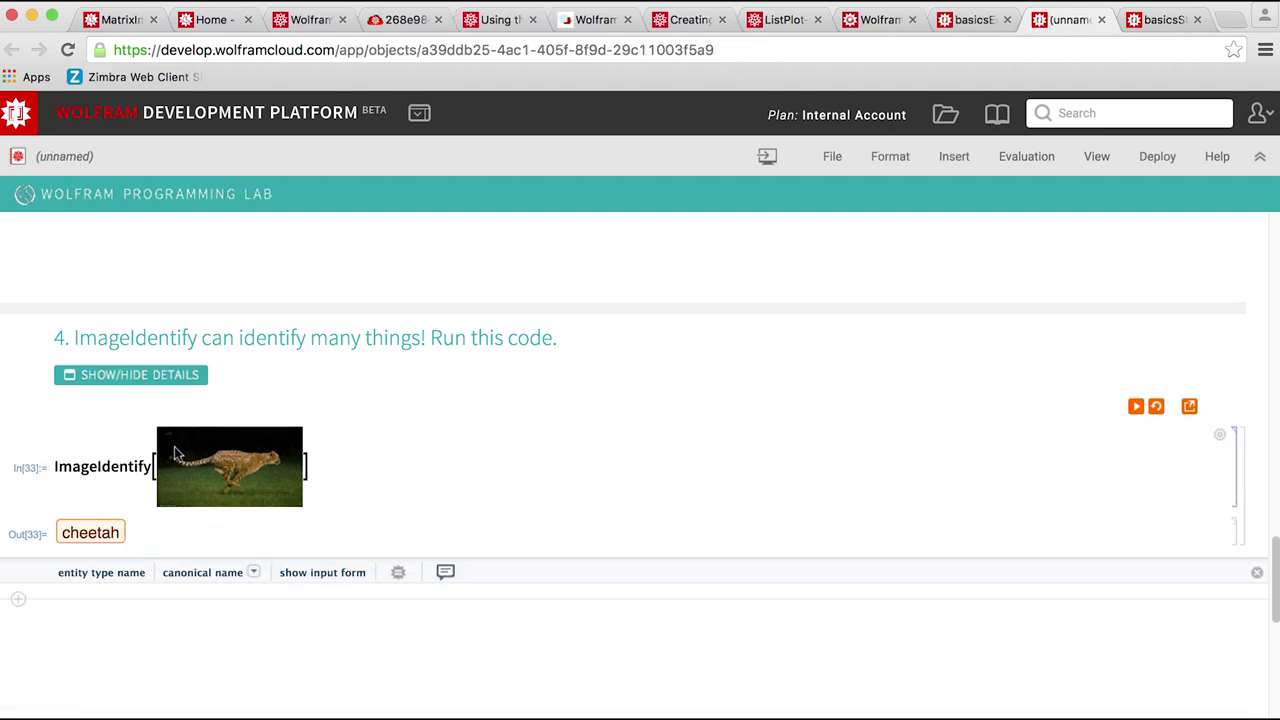
click(112, 379)
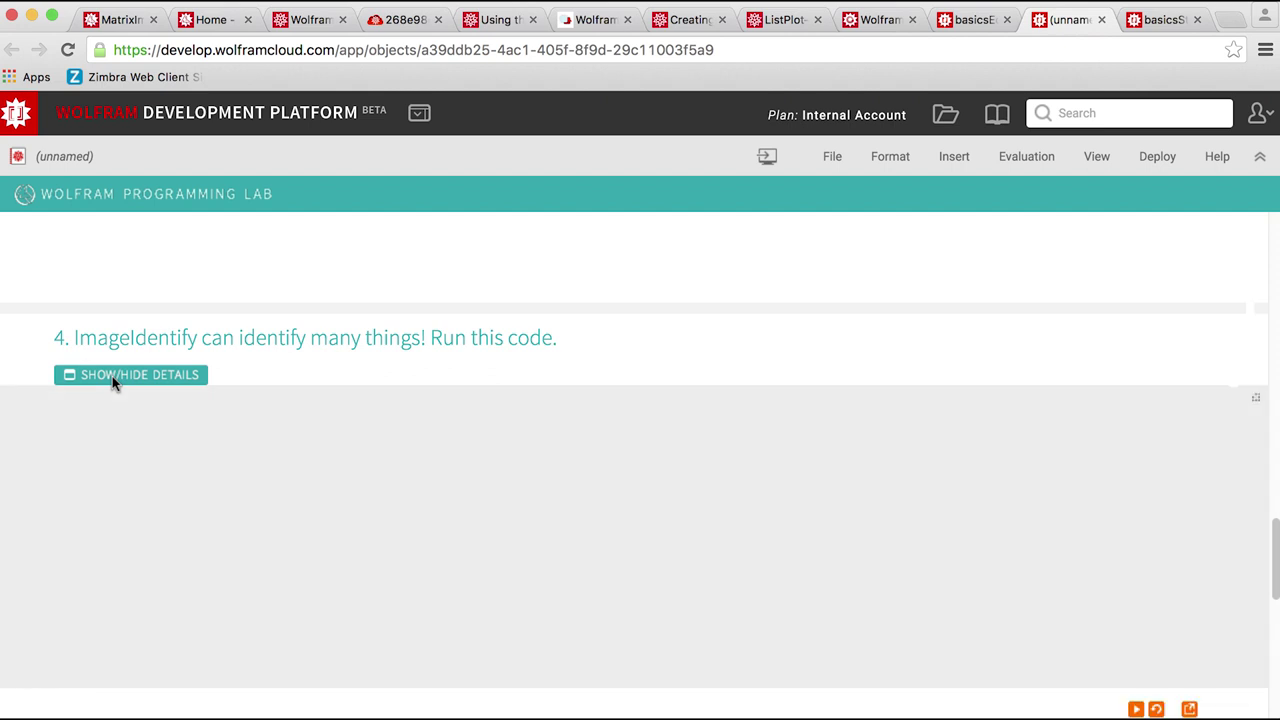
Examine the ImageIdentify exercise's procedure, possible questions and troubleshooting notes, pointing out the brackets around the image in the code.
scroll(443, 463, down, 3)
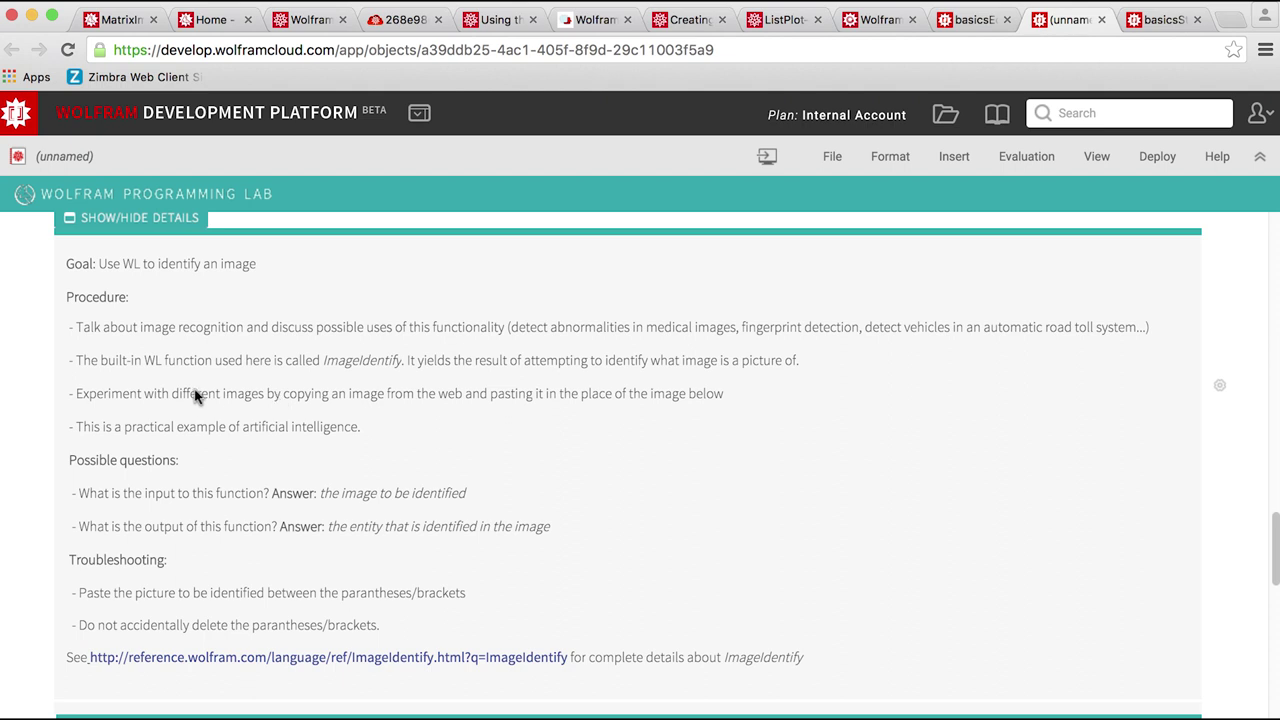
scroll(421, 358, down, 1)
scroll(421, 365, down, 3)
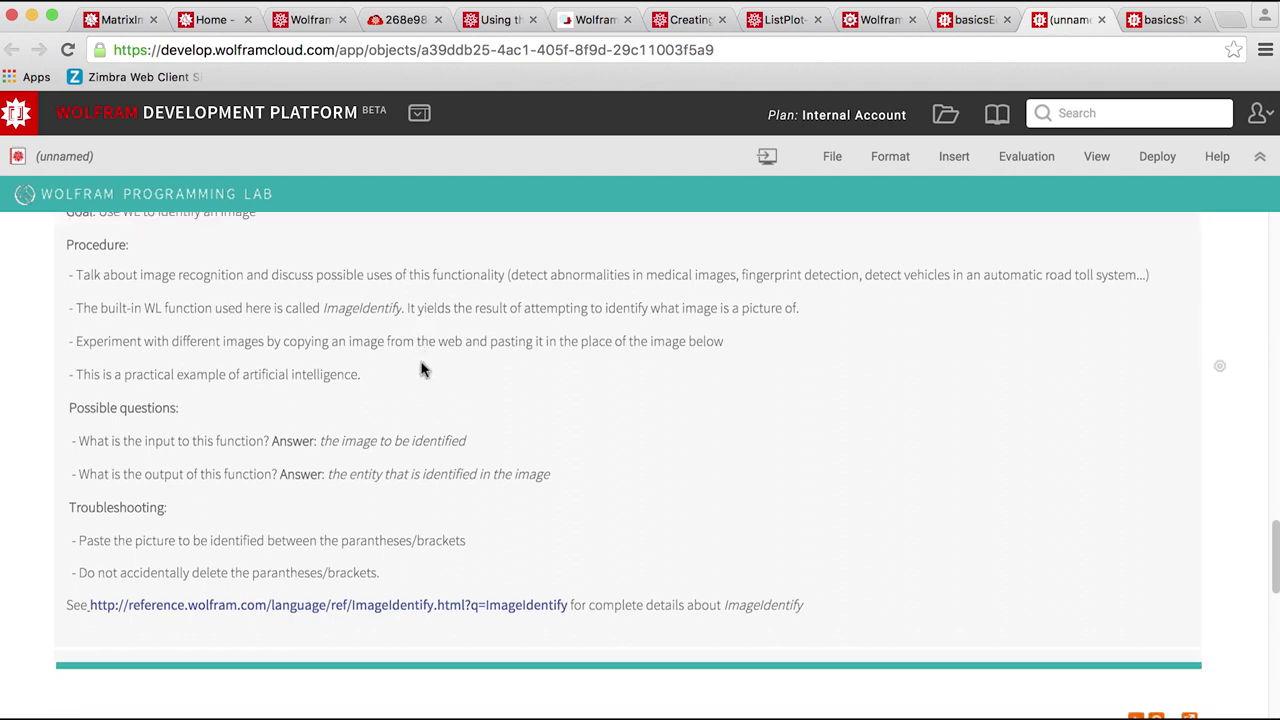
scroll(421, 369, down, 2)
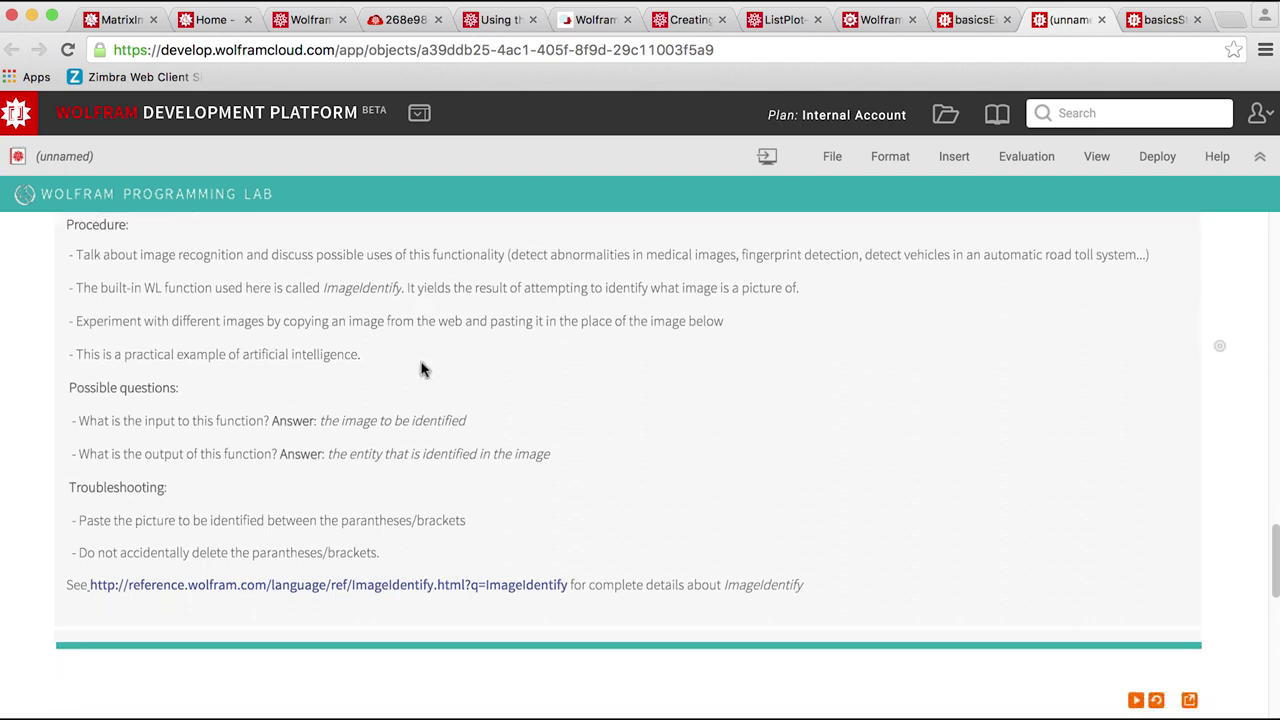
scroll(421, 369, down, 5)
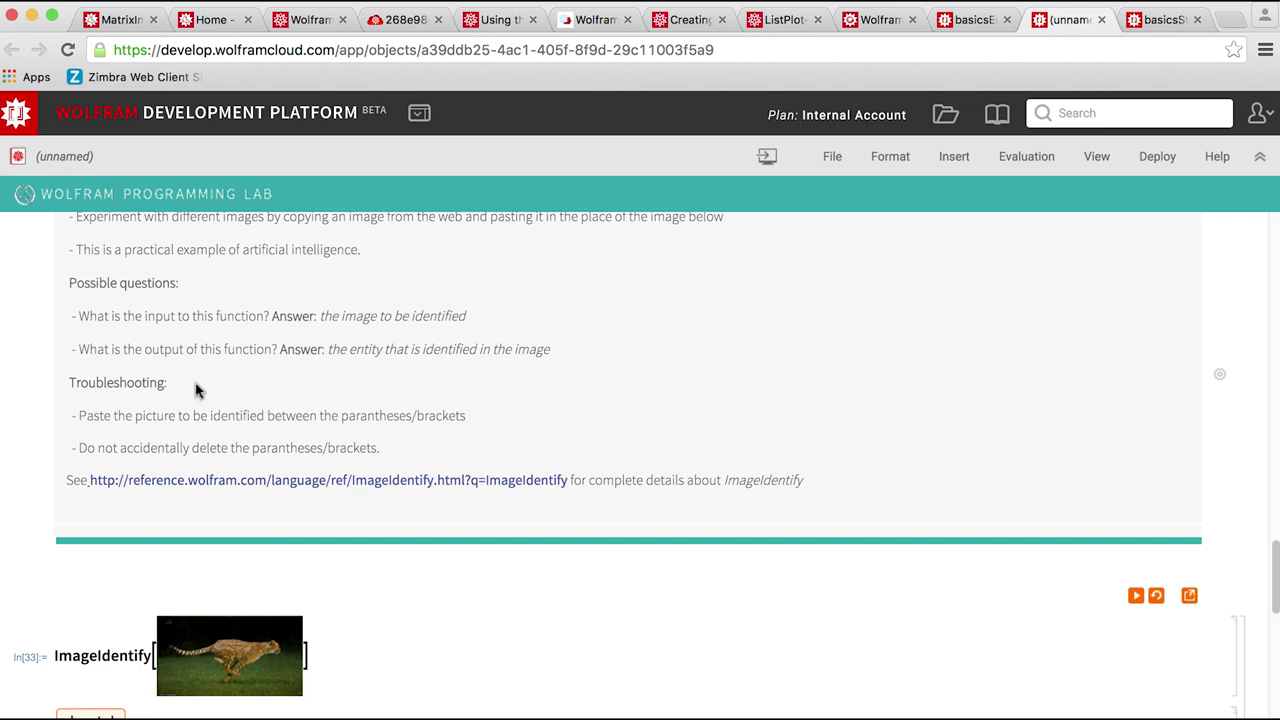
scroll(194, 389, down, 1)
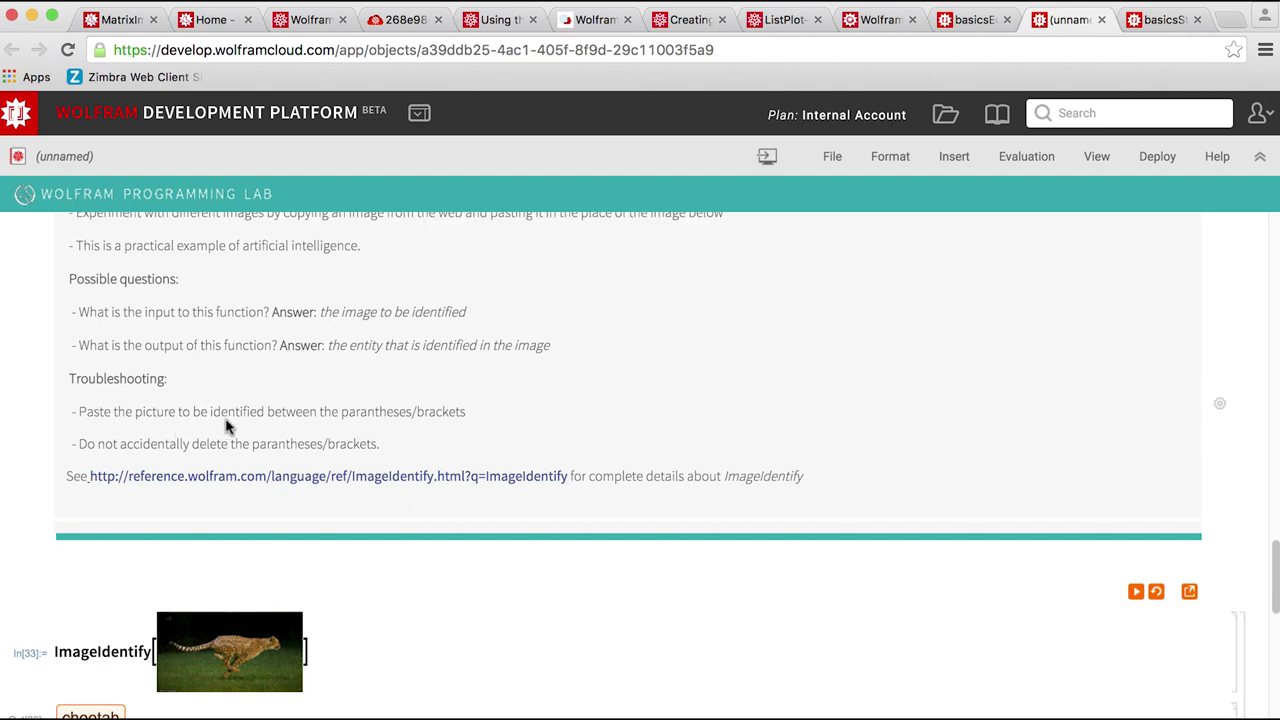
scroll(356, 440, down, 1)
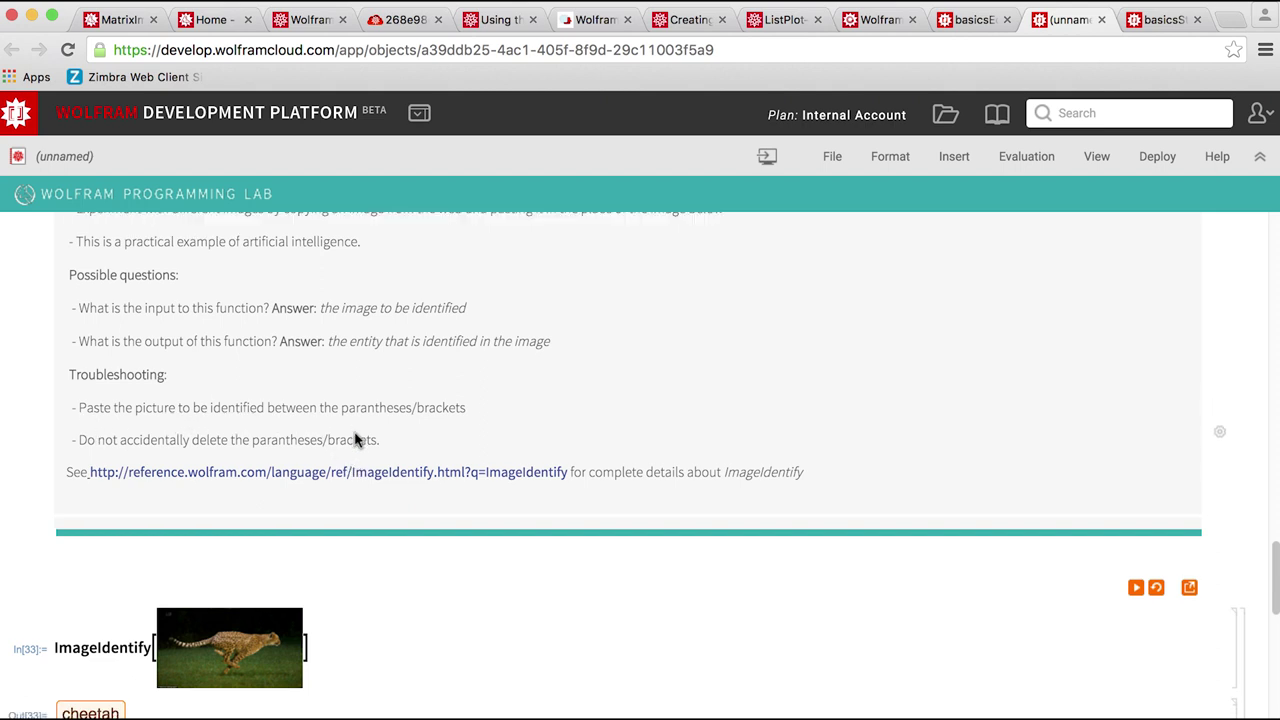
click(156, 650)
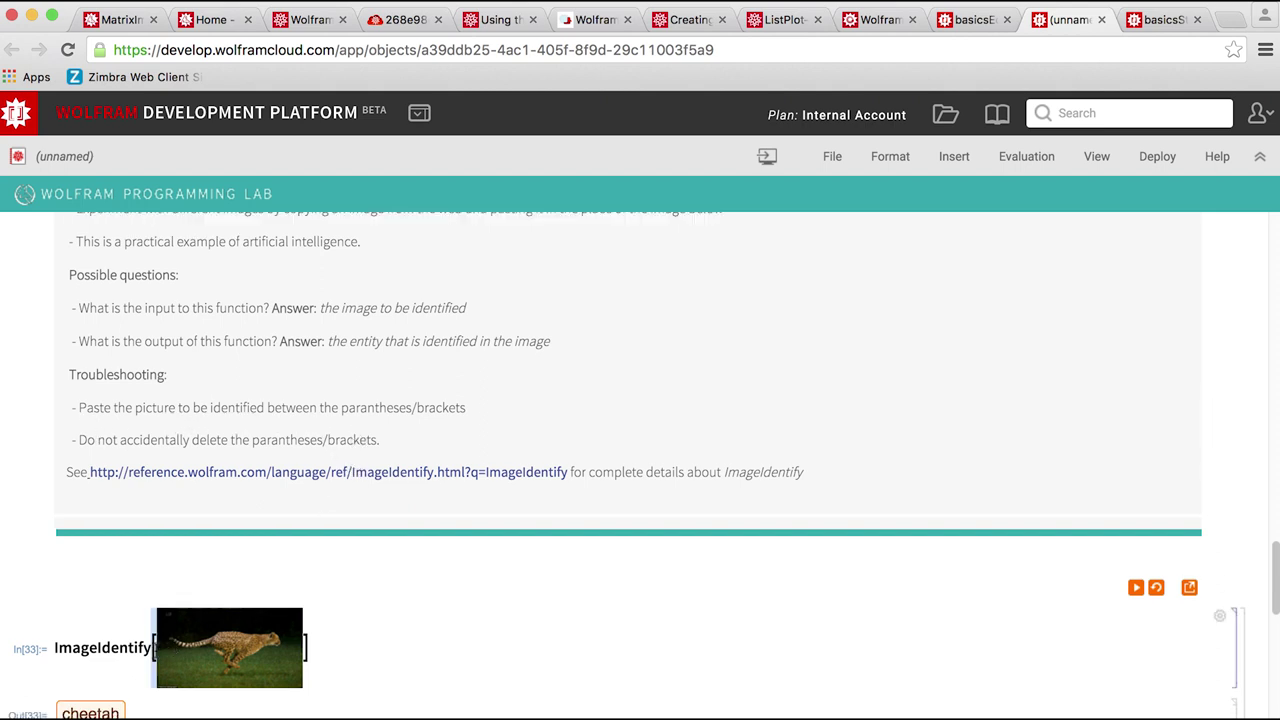
click(304, 656)
scroll(410, 596, up, 2)
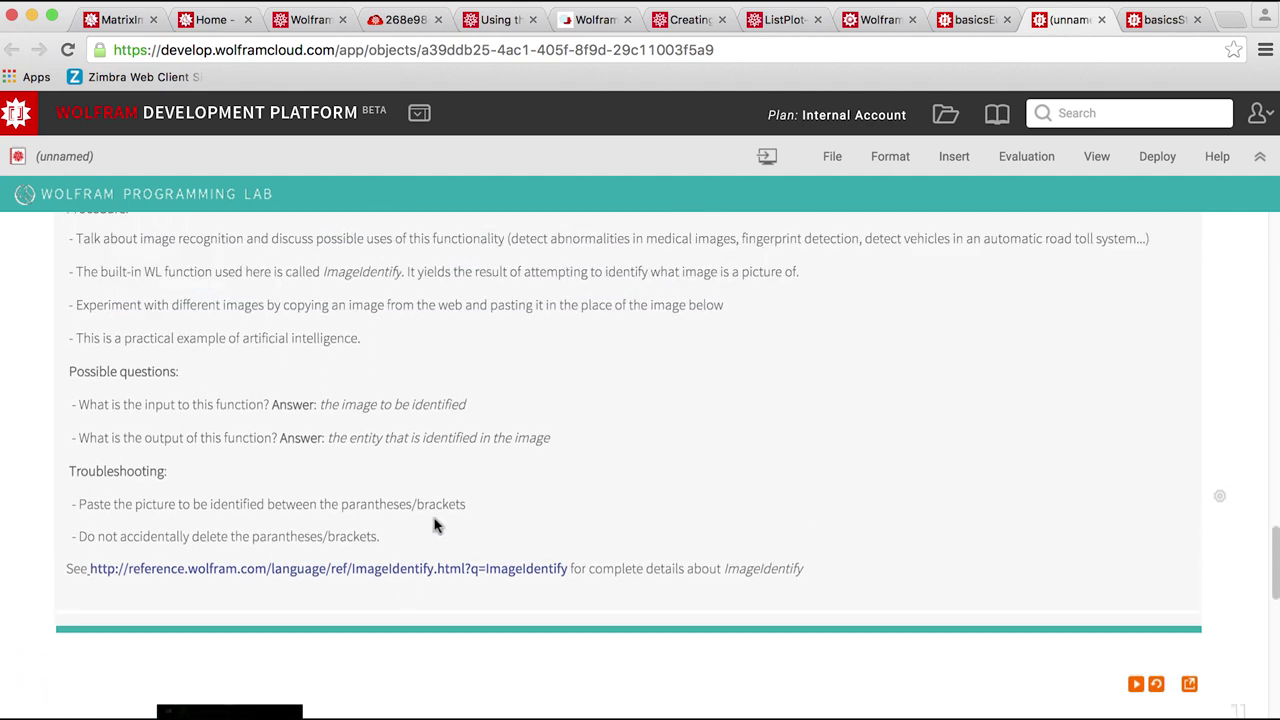
scroll(435, 525, up, 1)
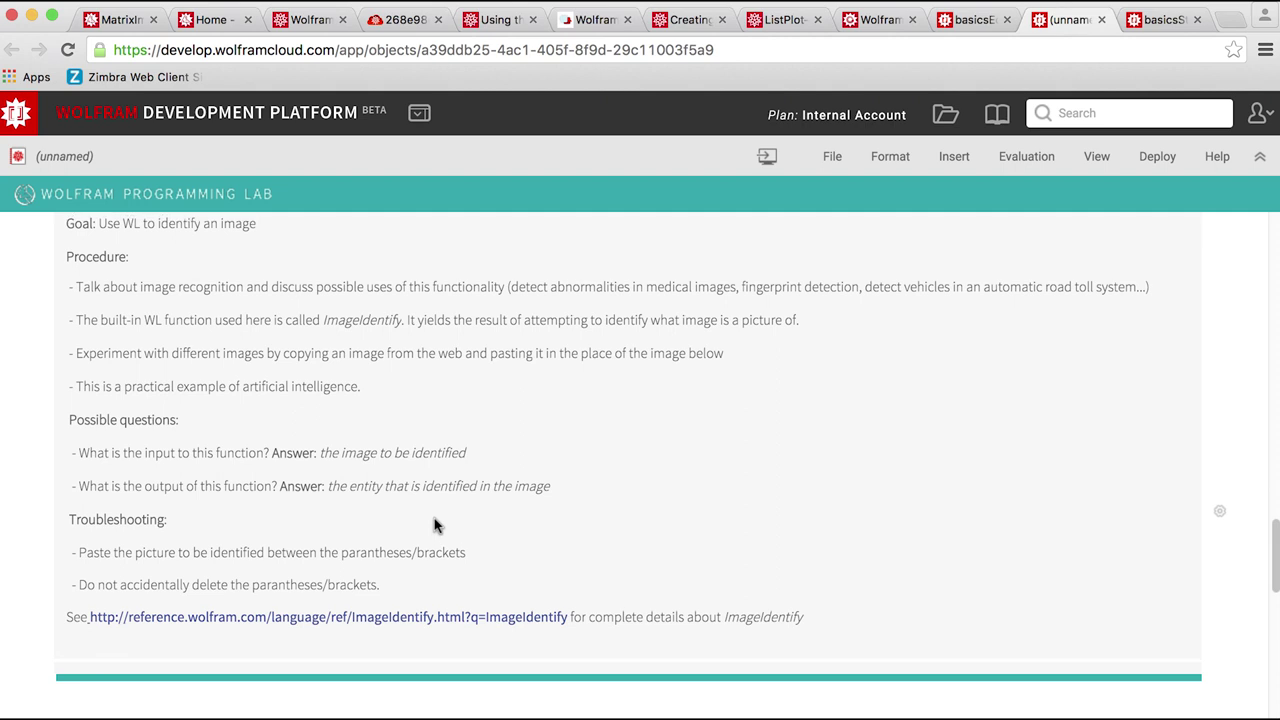
Return to the agenda page and open the Student Notebook of the Blurry License activity.
click(884, 24)
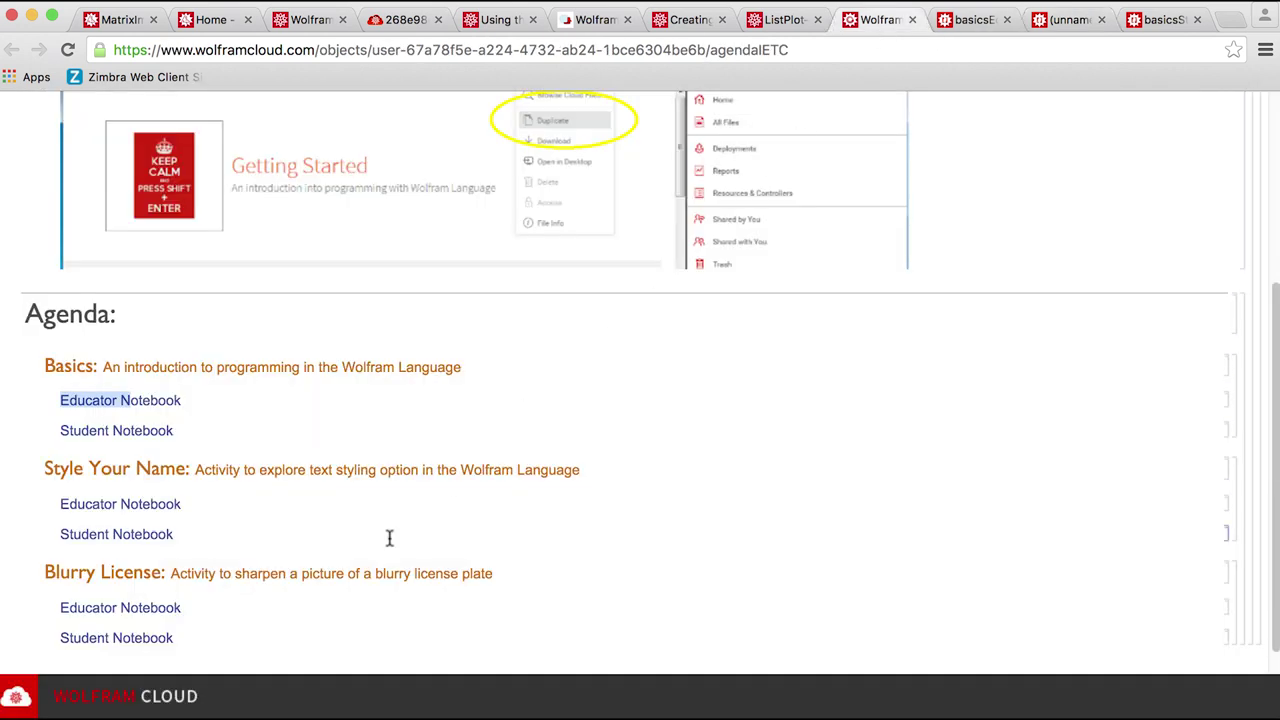
scroll(390, 538, down, 1)
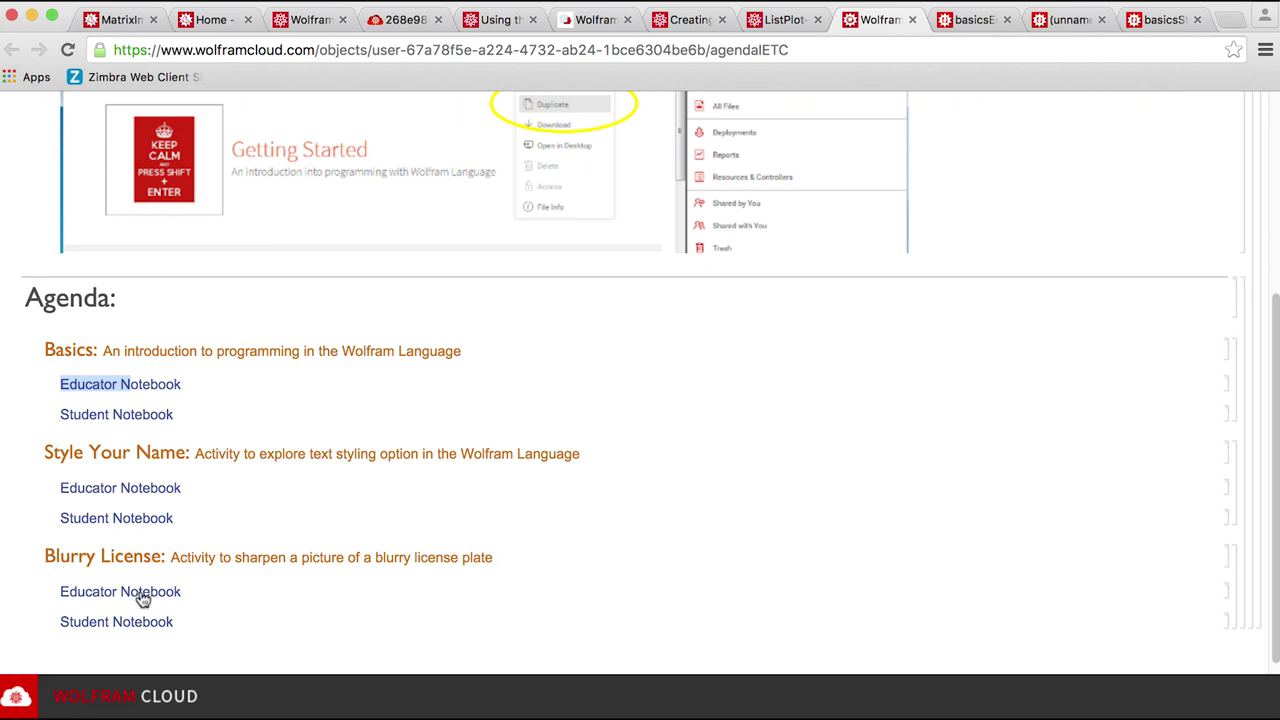
click(147, 628)
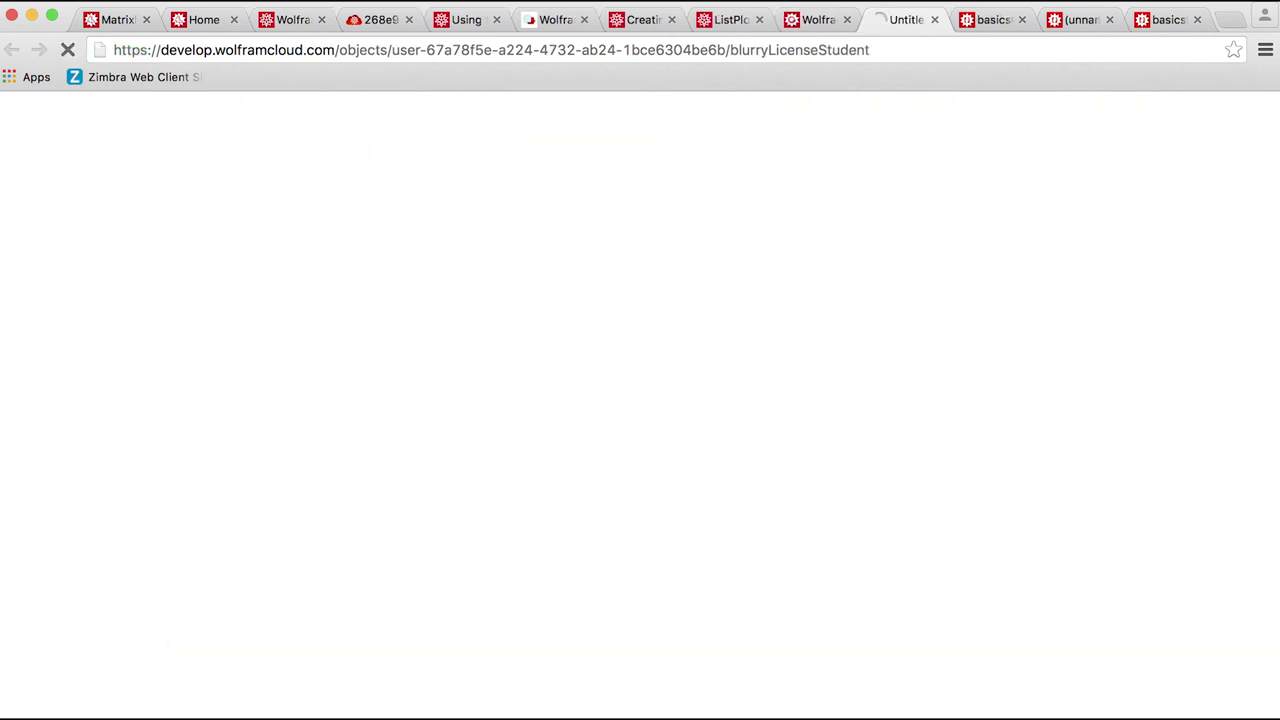
Close the three open Basics notebooks and hide the Cloud Files sidebar beside the Blurry License student notebook.
click(1021, 20)
click(1021, 20)
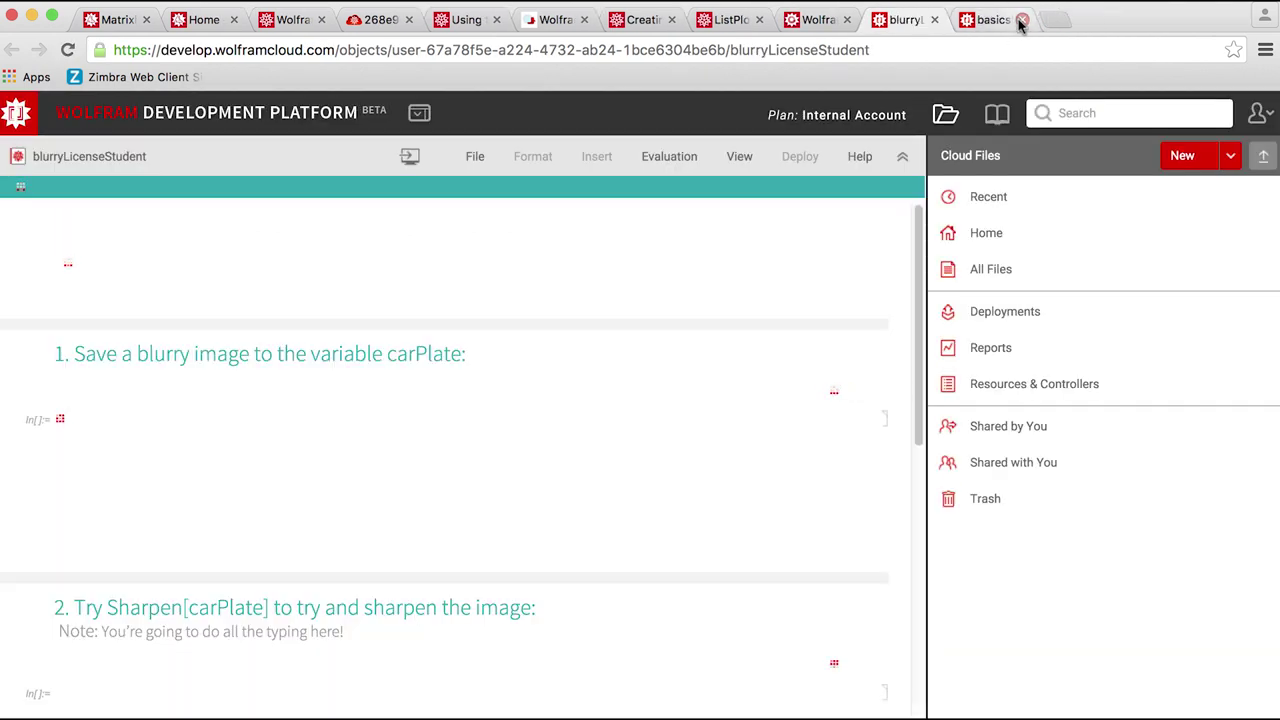
click(1021, 20)
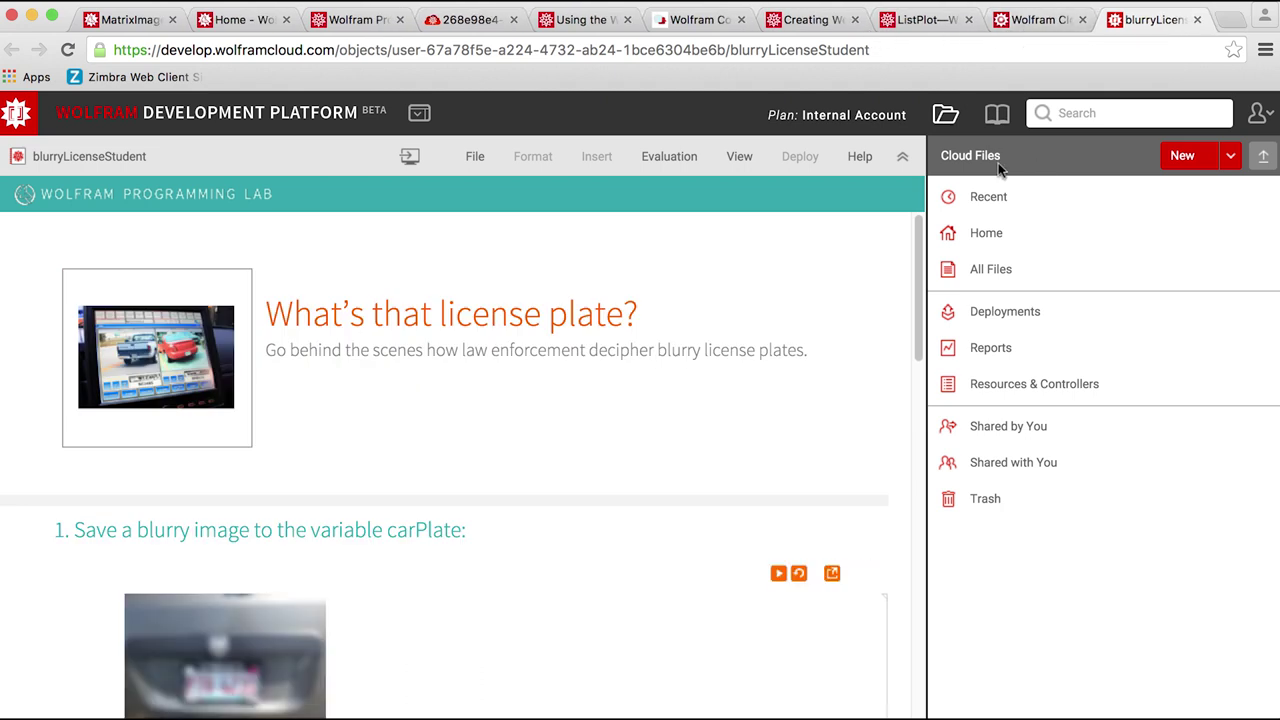
click(952, 112)
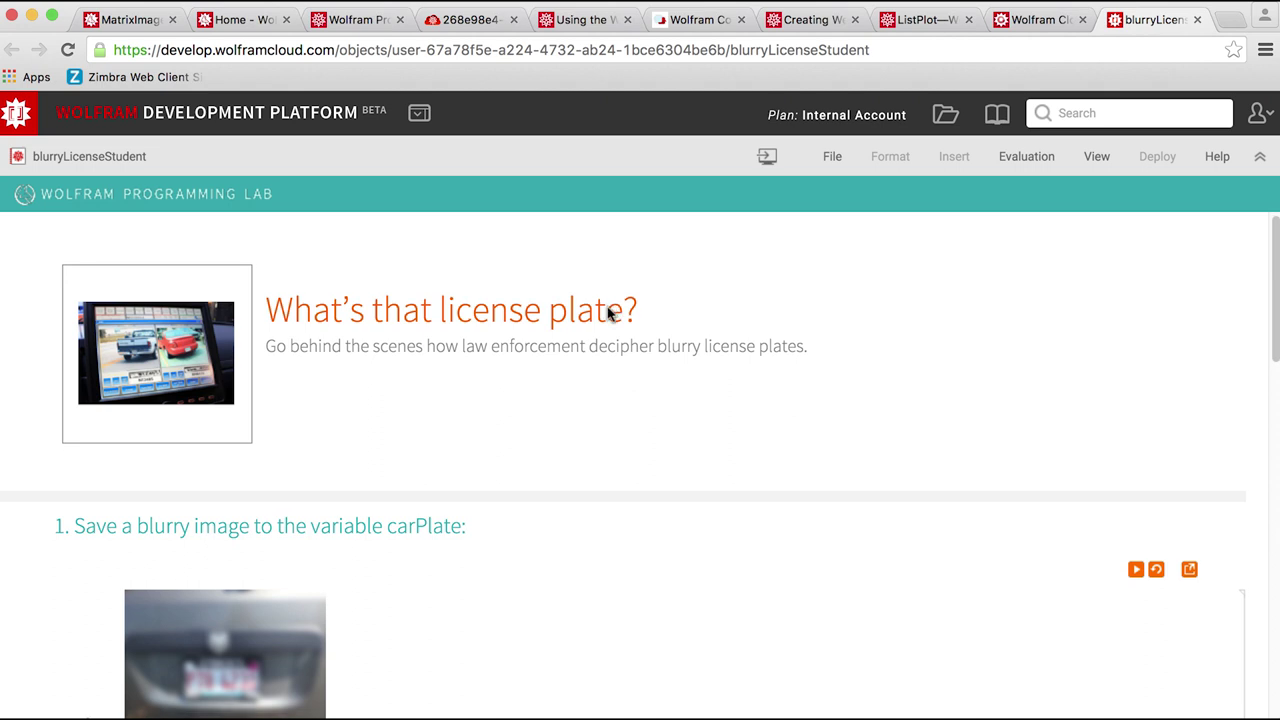
Examine the four exercises of the Blurry License student notebook, from saving carPlate through Sharpen and ImageDeconvolve to the Manipulate code.
scroll(608, 314, down, 3)
scroll(608, 314, down, 2)
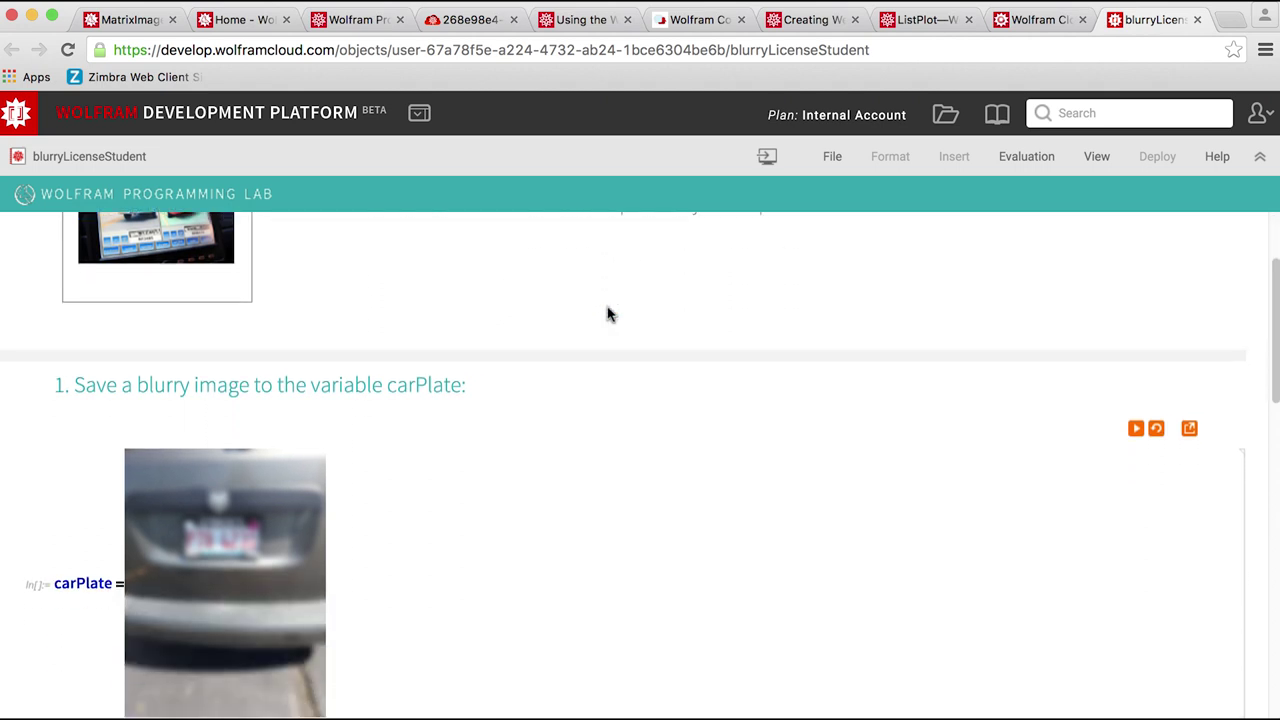
scroll(608, 314, down, 4)
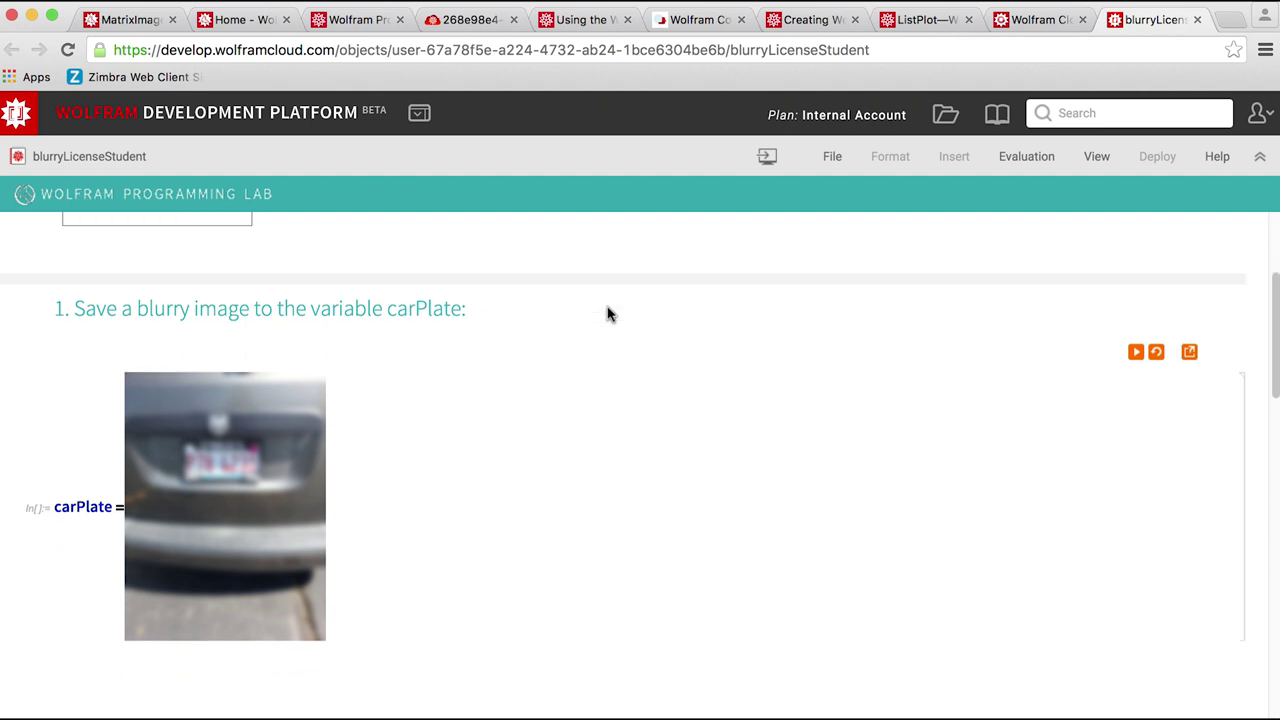
scroll(607, 315, down, 5)
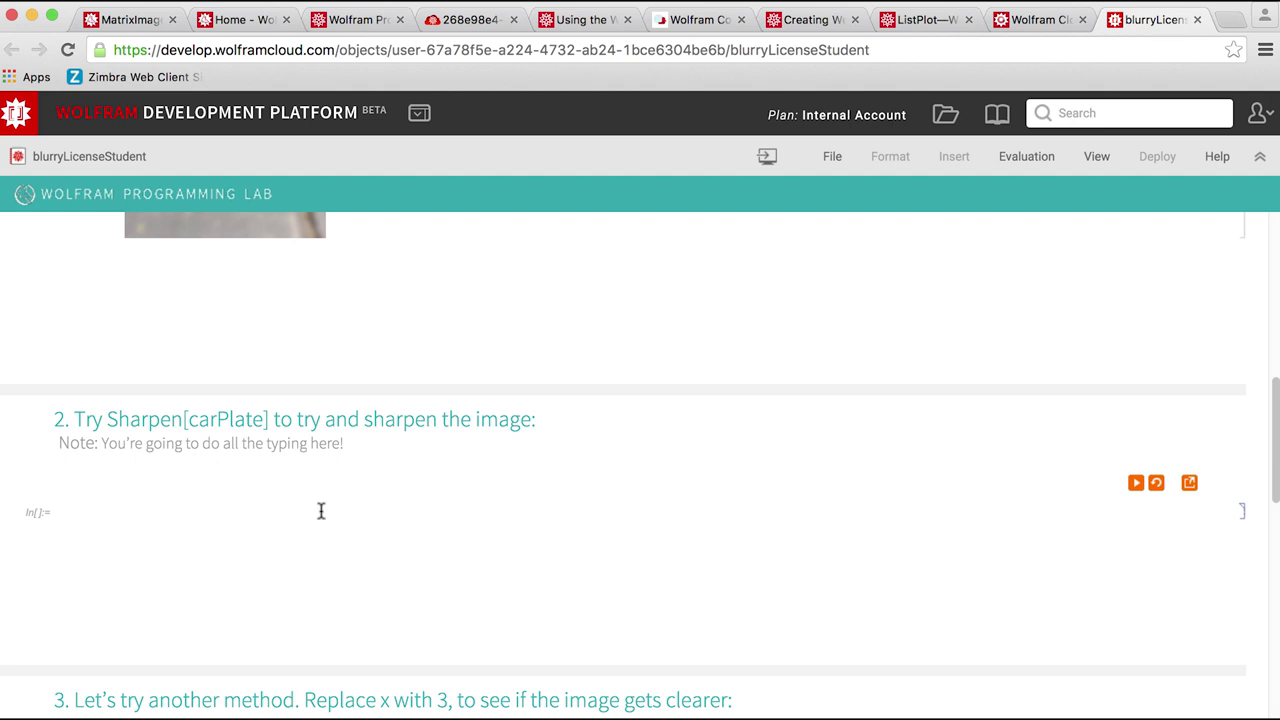
scroll(321, 511, down, 5)
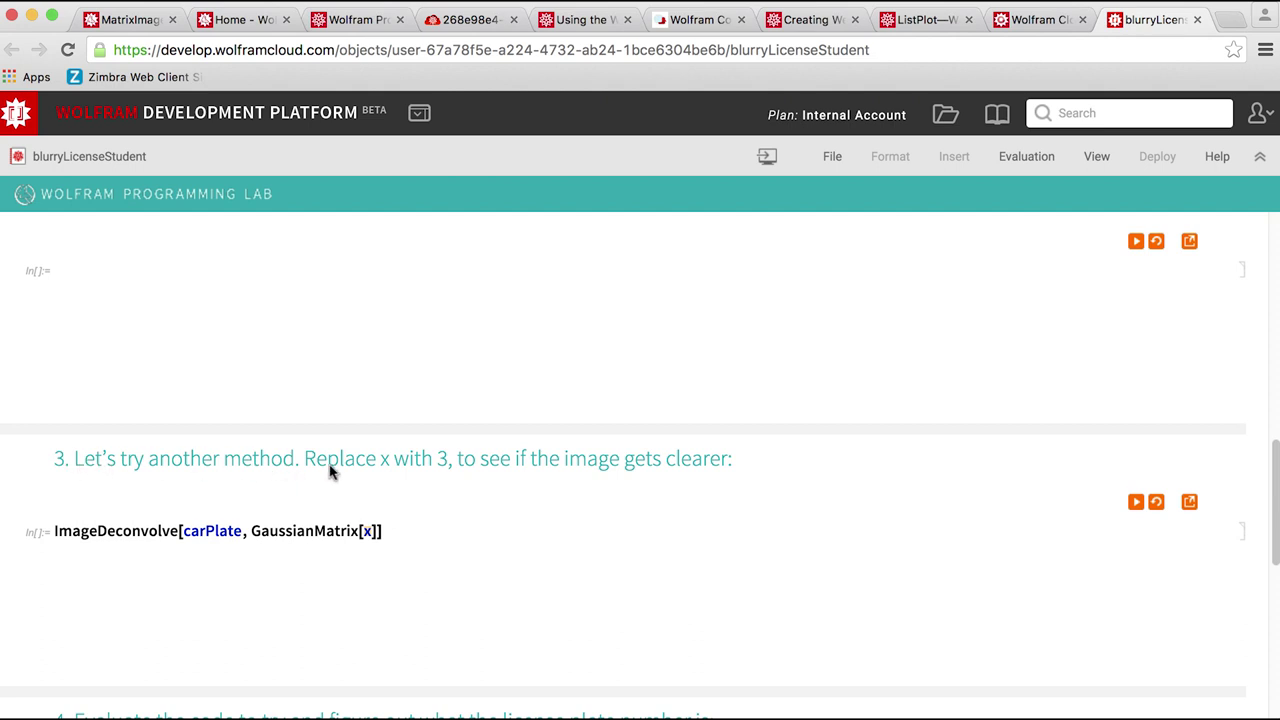
scroll(390, 475, down, 1)
scroll(390, 475, down, 10)
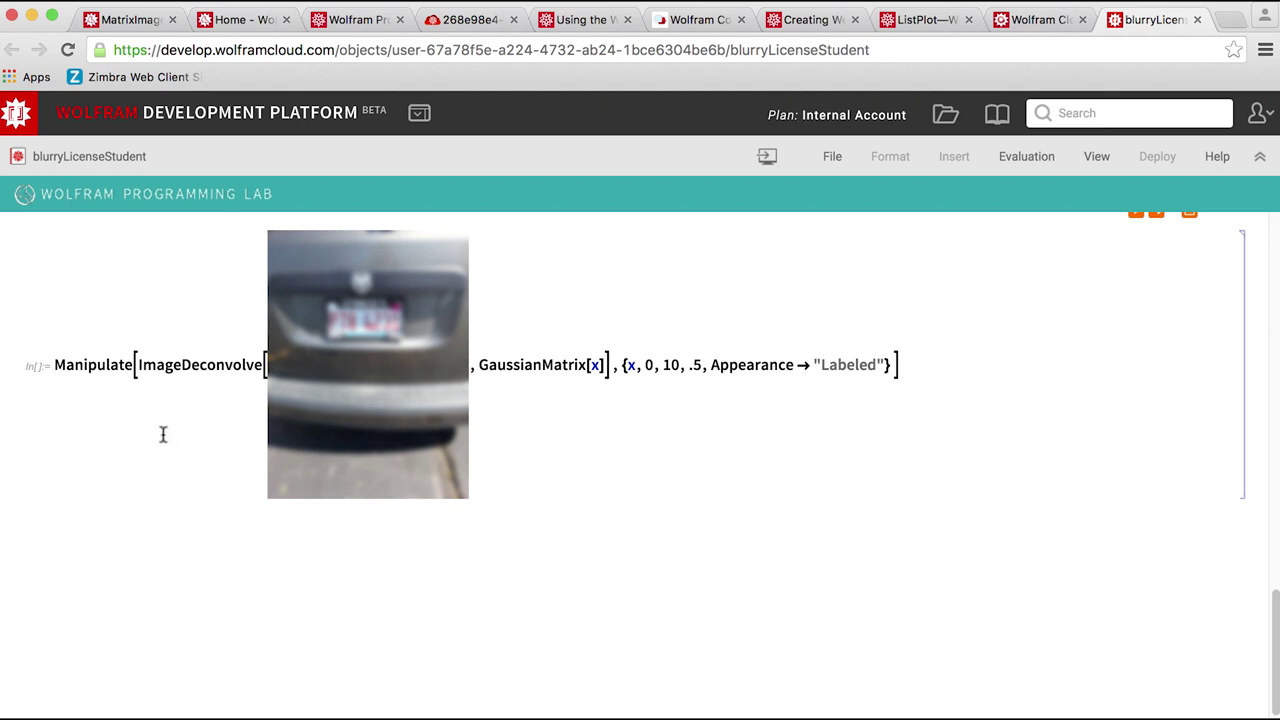
scroll(158, 366, up, 5)
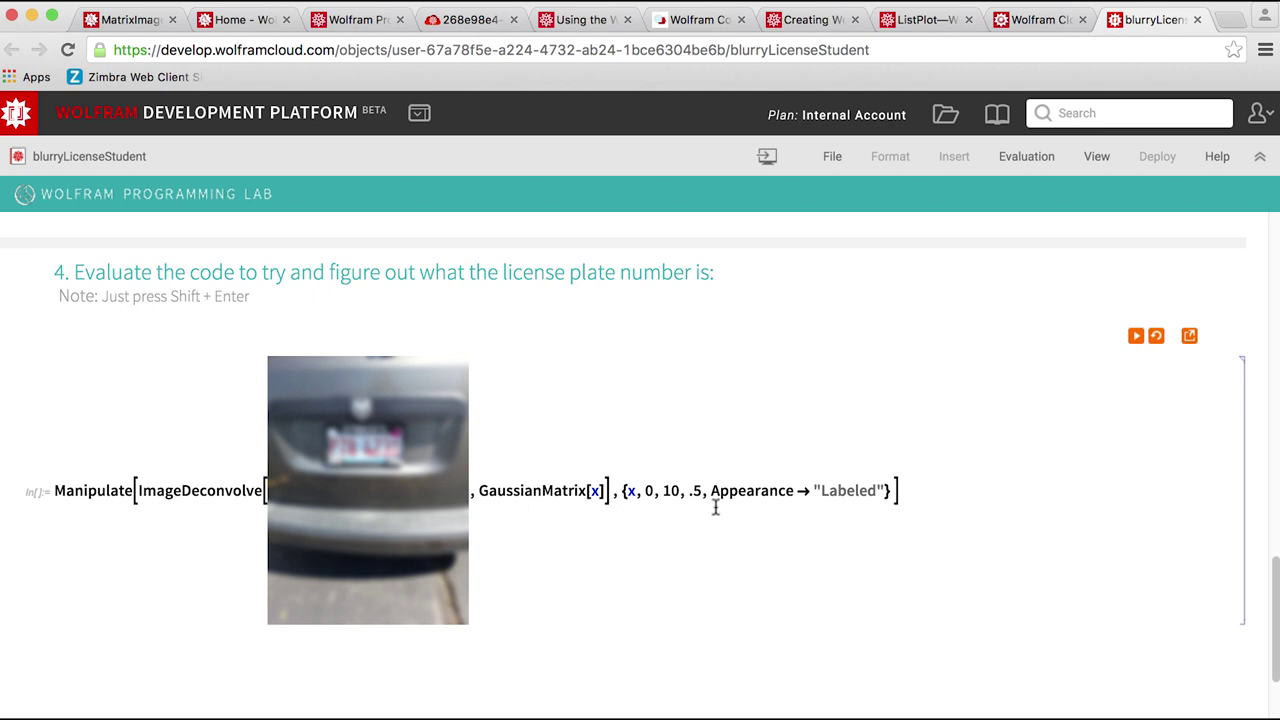
Open the Blurry License Educator Notebook from the agenda page and expand exercise 1's details to review its goal, procedure, possible questions and troubleshooting.
click(1046, 28)
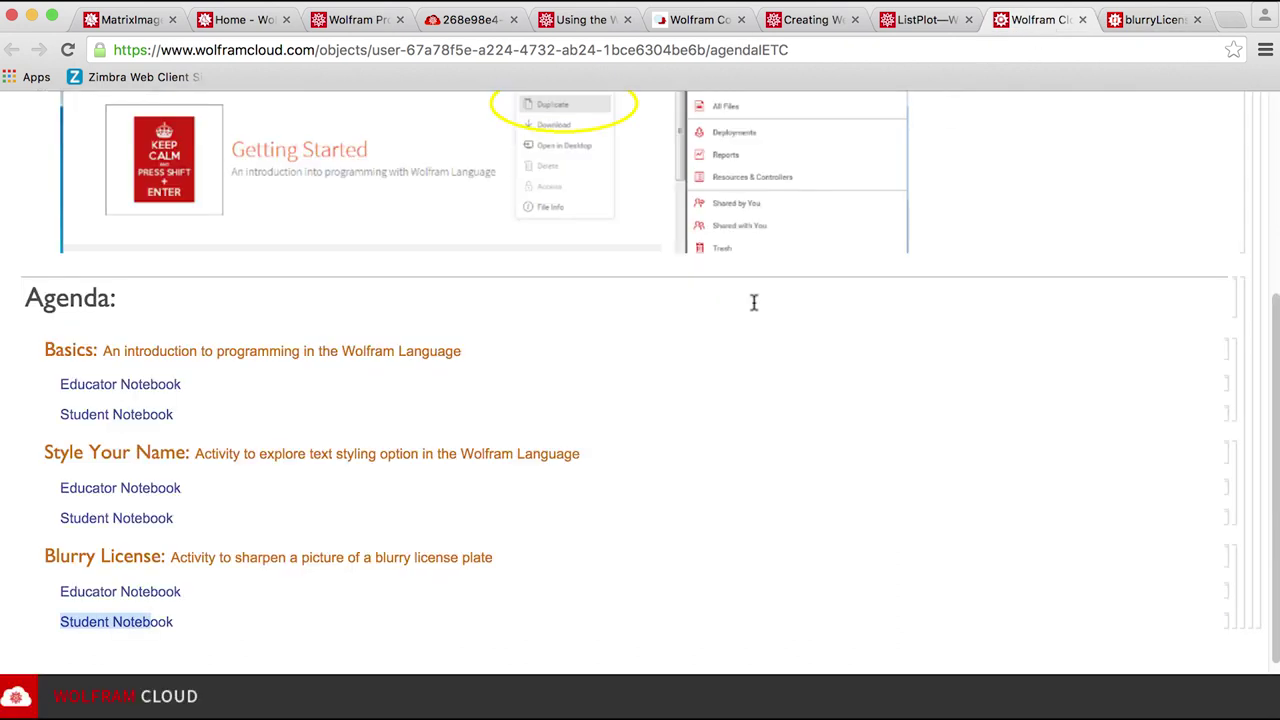
click(140, 593)
scroll(672, 492, down, 1)
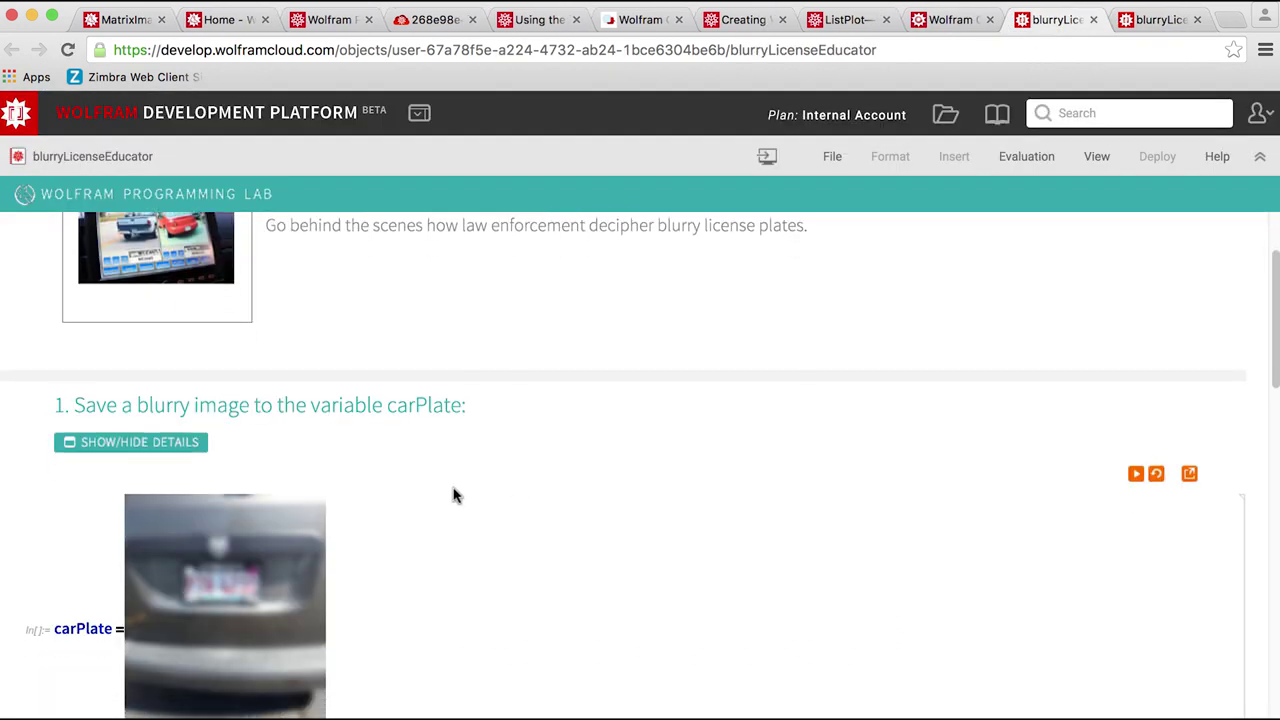
scroll(350, 495, down, 1)
click(208, 417)
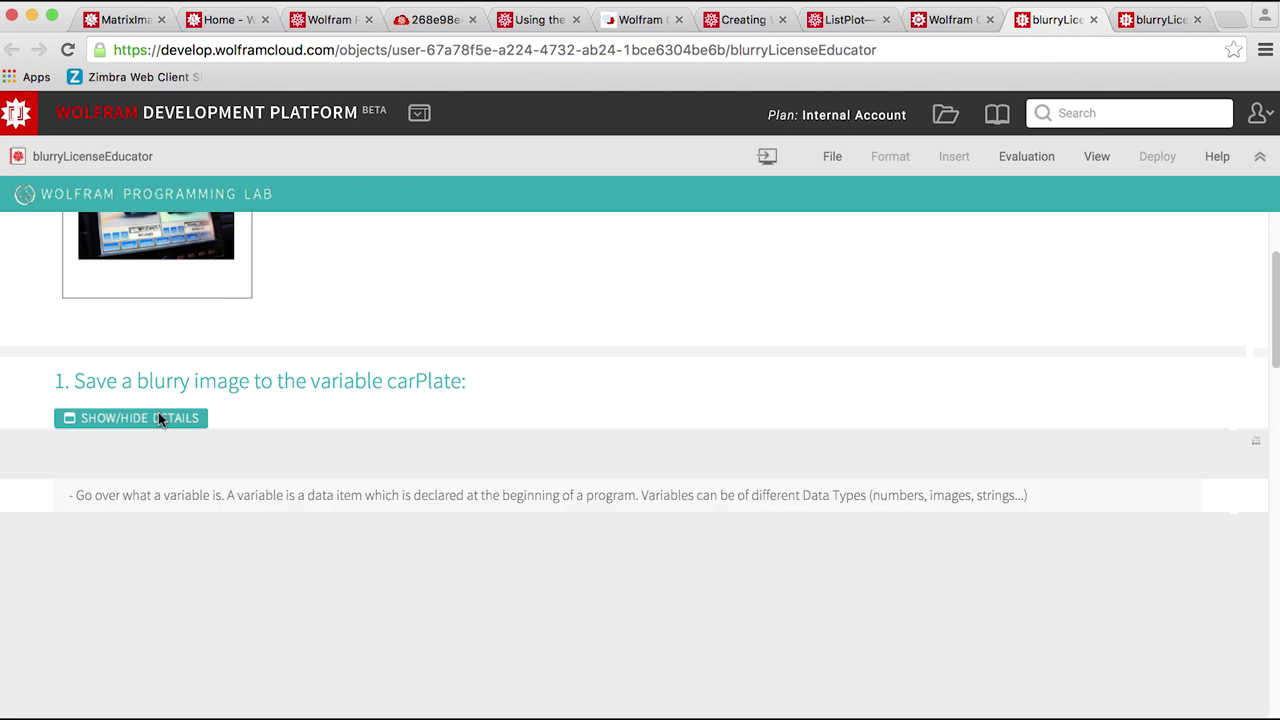
scroll(672, 438, down, 5)
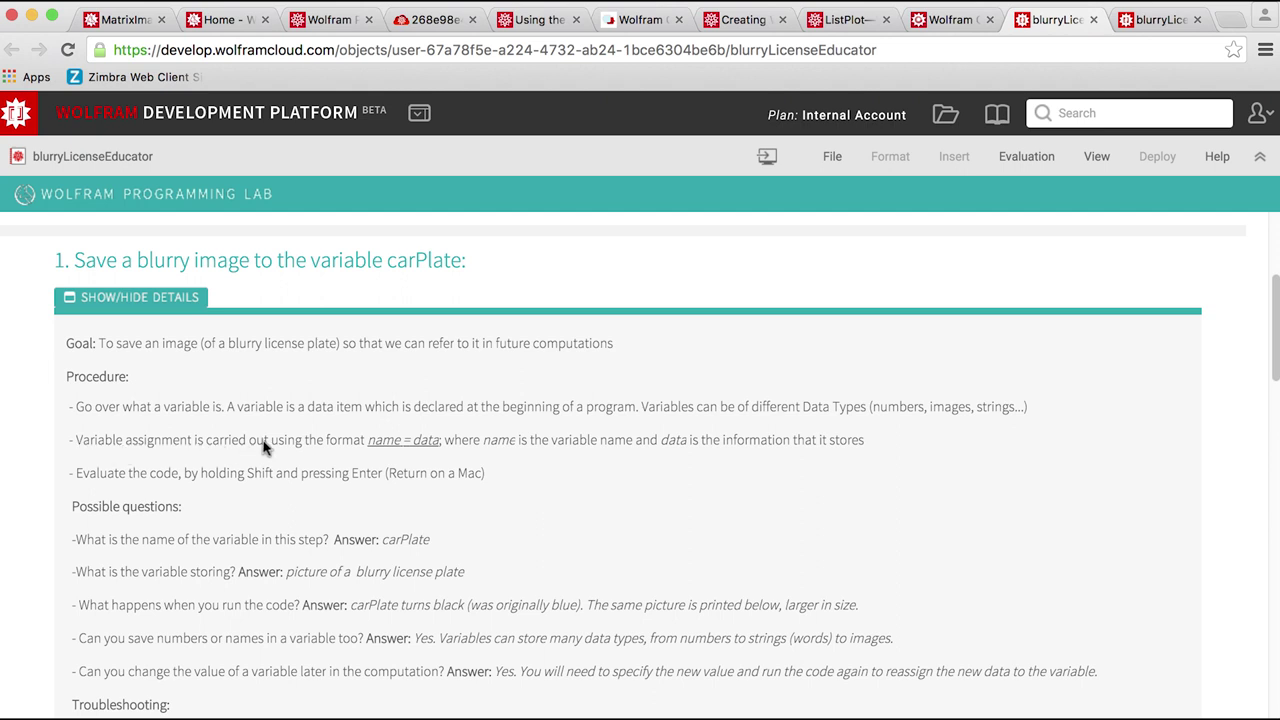
scroll(300, 447, down, 2)
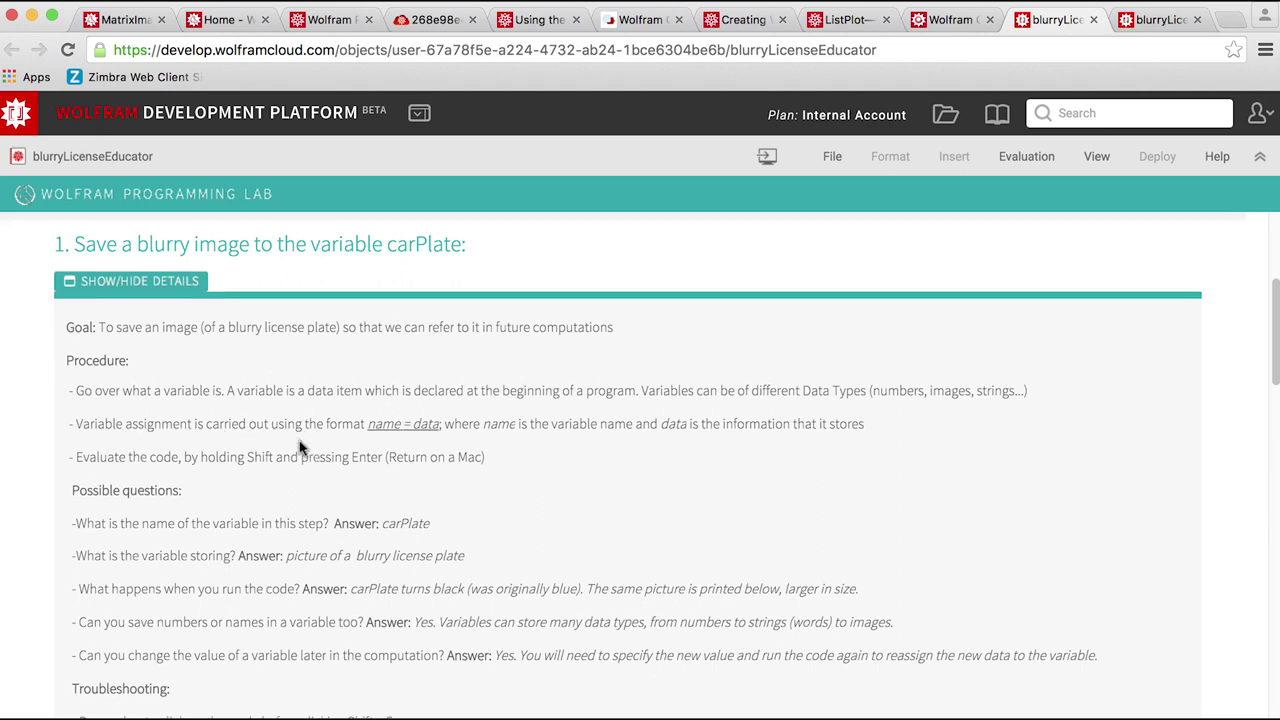
scroll(100, 440, down, 1)
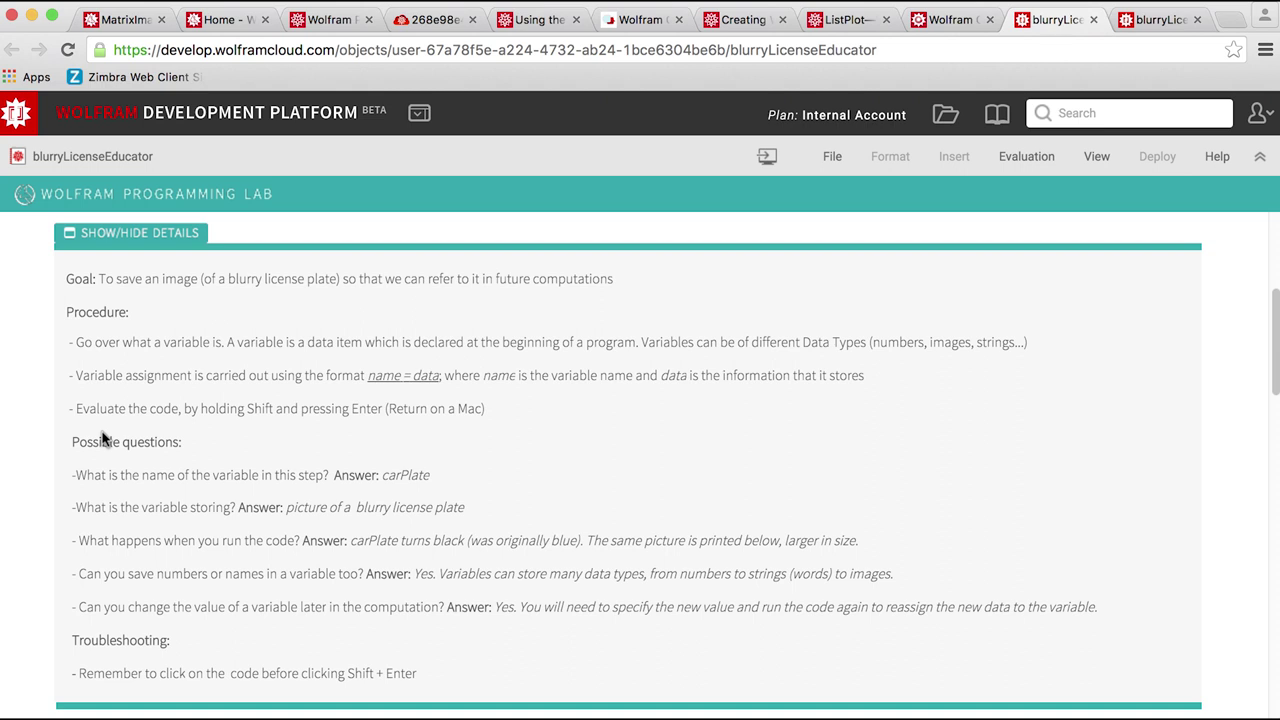
scroll(298, 562, down, 1)
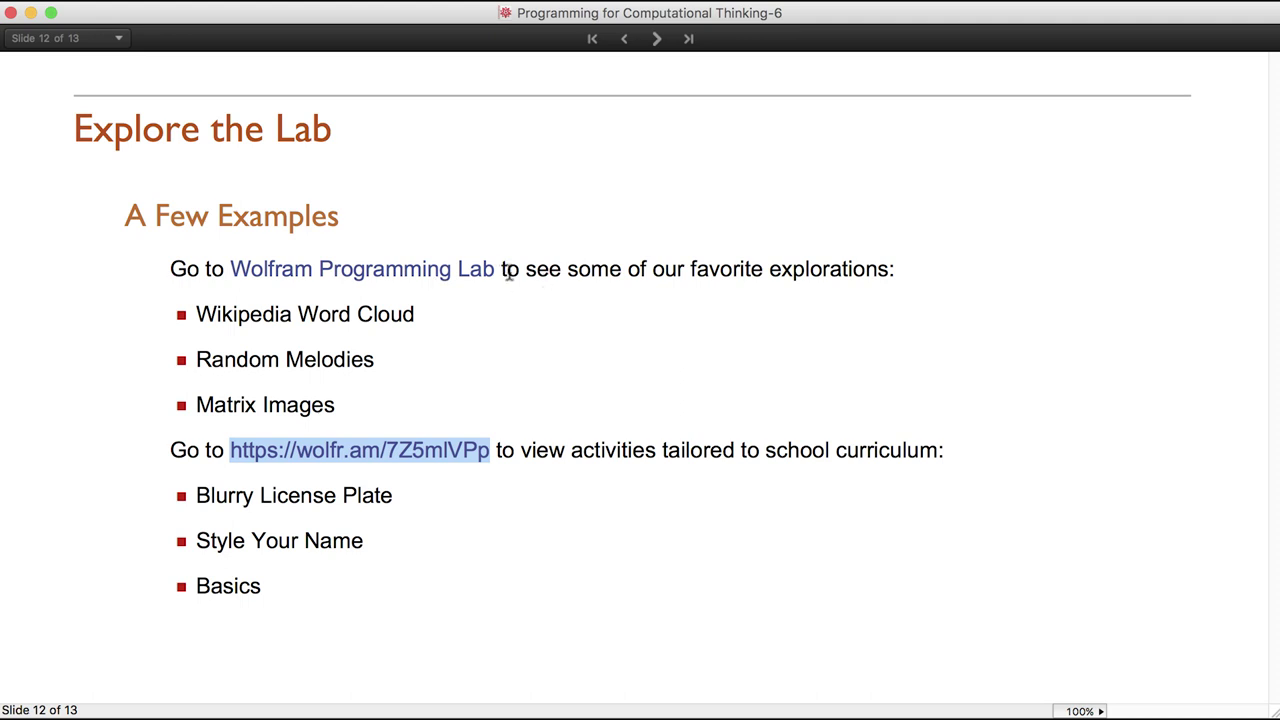
In the Programming for Computational Thinking slides, deselect the school curriculum activities link and advance to the Closing slide.
click(305, 462)
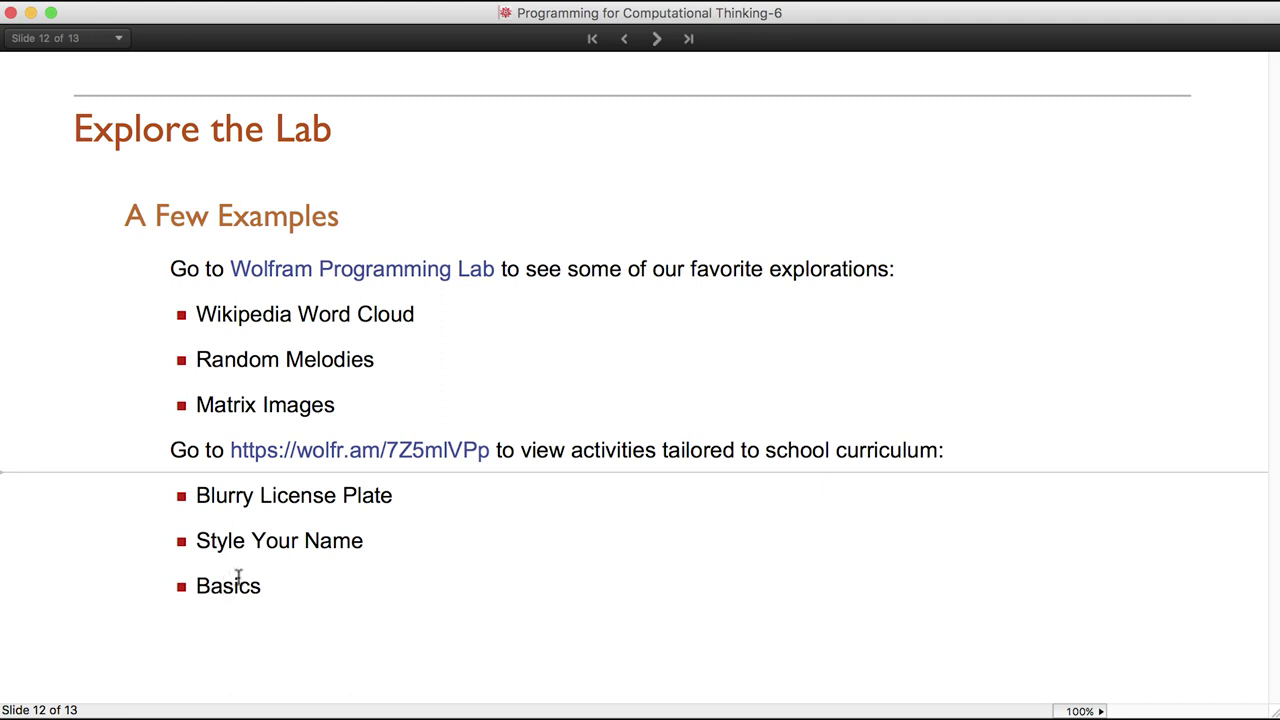
key(Page_Down)
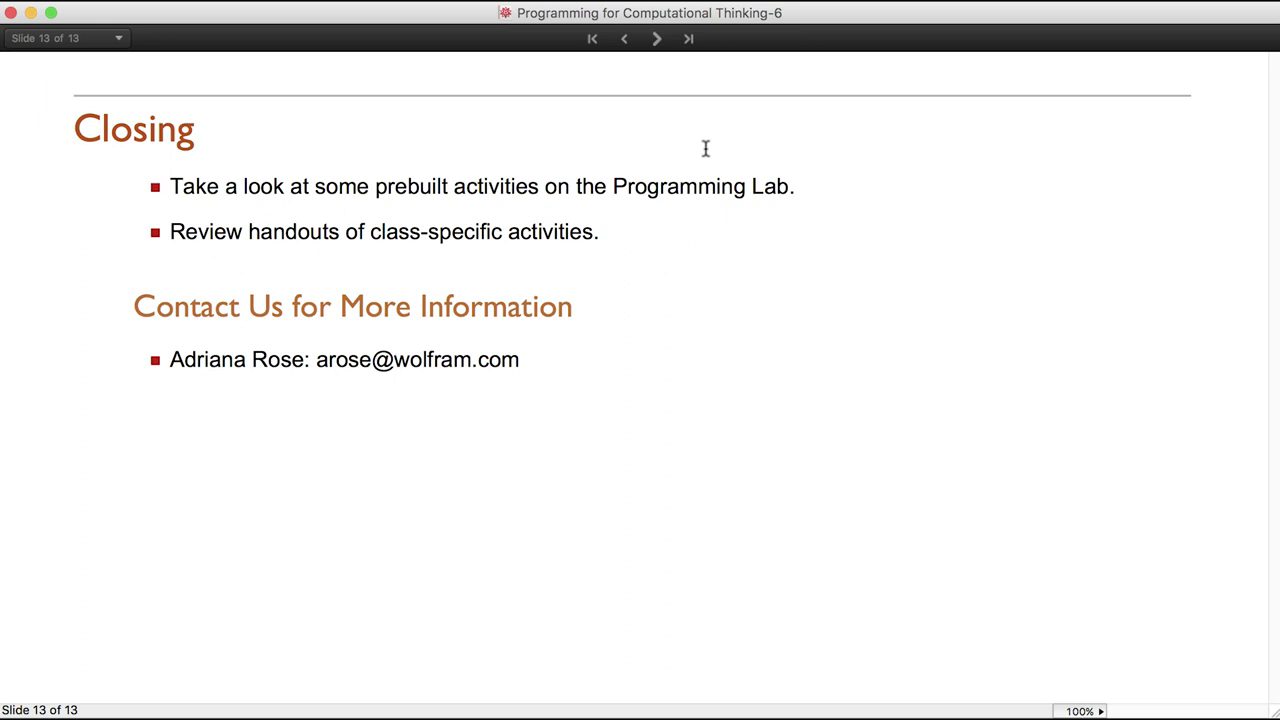